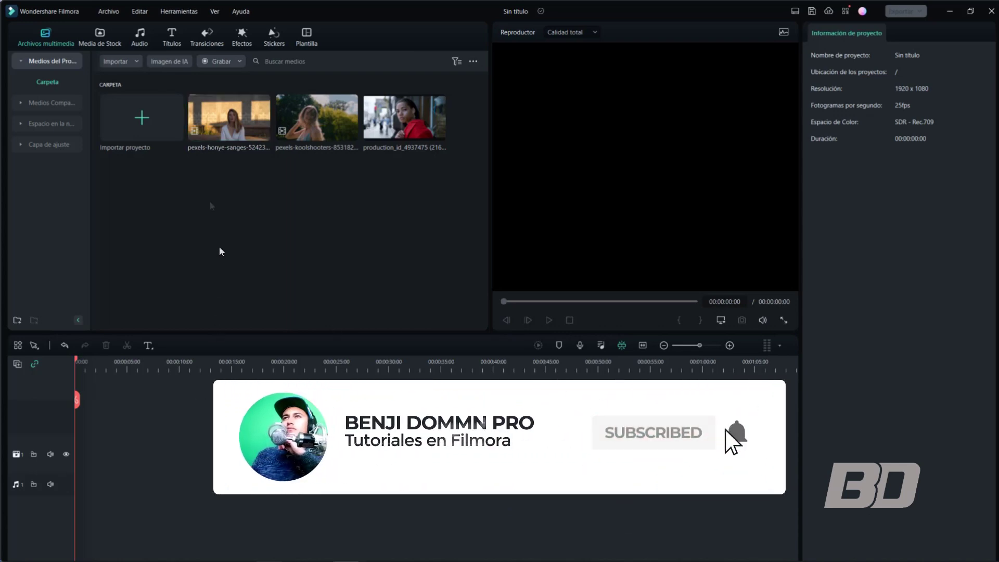
- Add the pexels-honye-sanges clip to the start of the video track and open its colour wheels at about 14 seconds
{"action": "left_click_drag", "start_coordinate": [217, 121], "coordinate": [88, 453]}
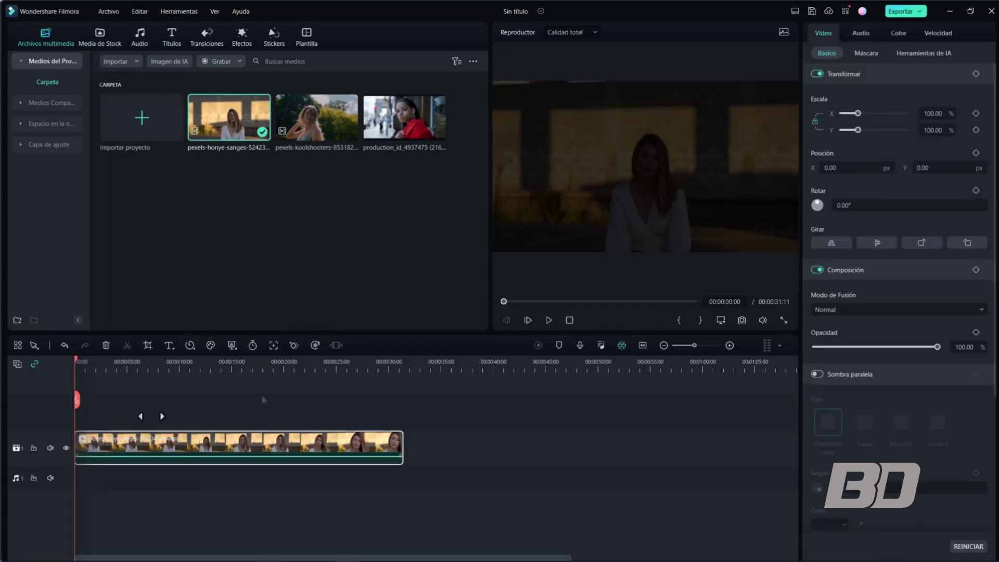
{"action": "left_click", "coordinate": [222, 374]}
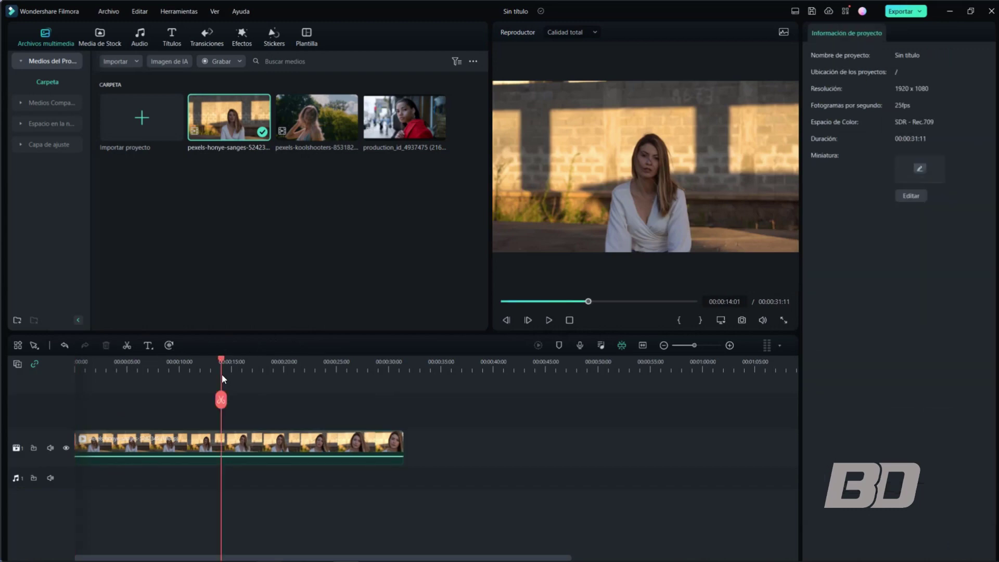
{"action": "left_click", "coordinate": [238, 449]}
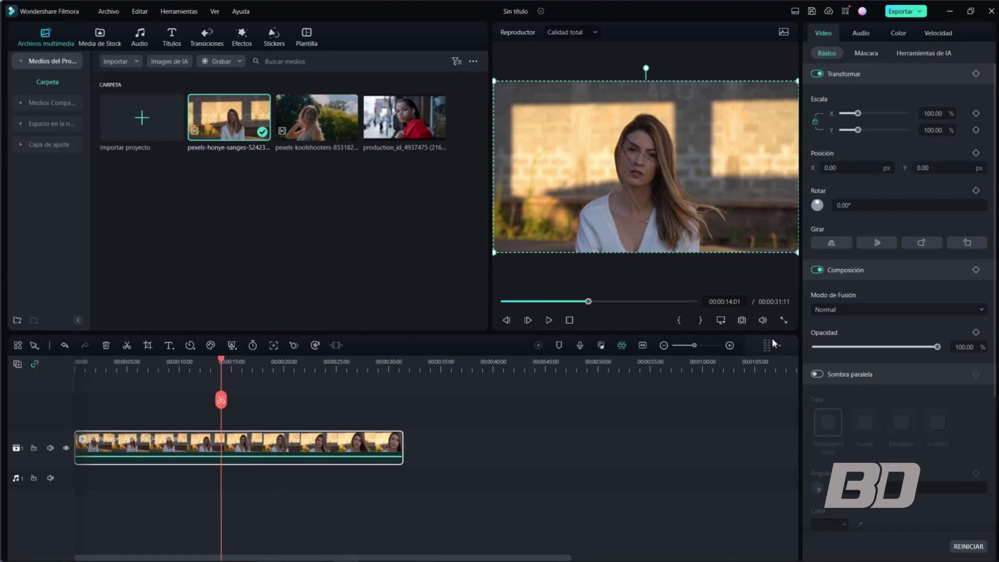
{"action": "left_click", "coordinate": [900, 34]}
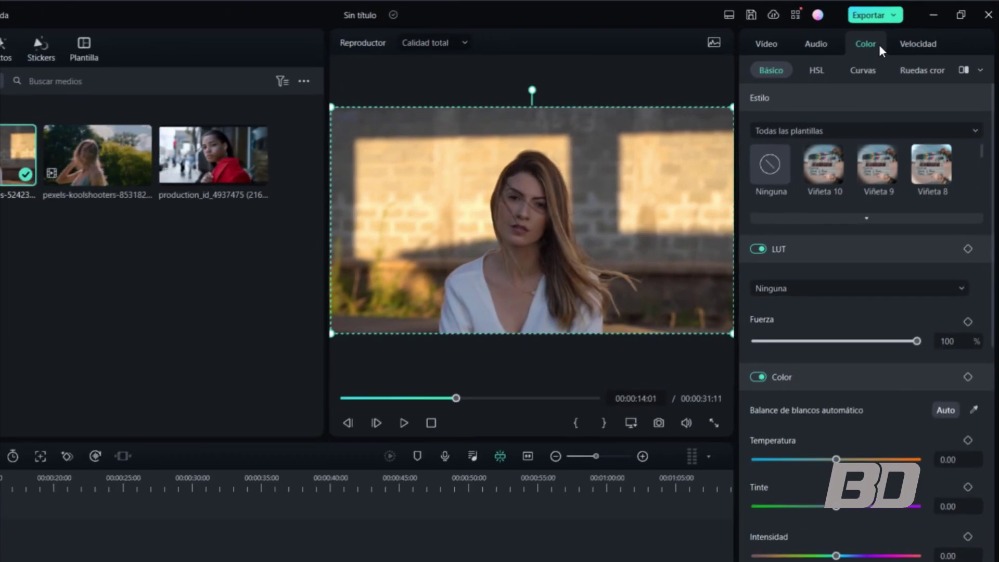
{"action": "left_click", "coordinate": [910, 71]}
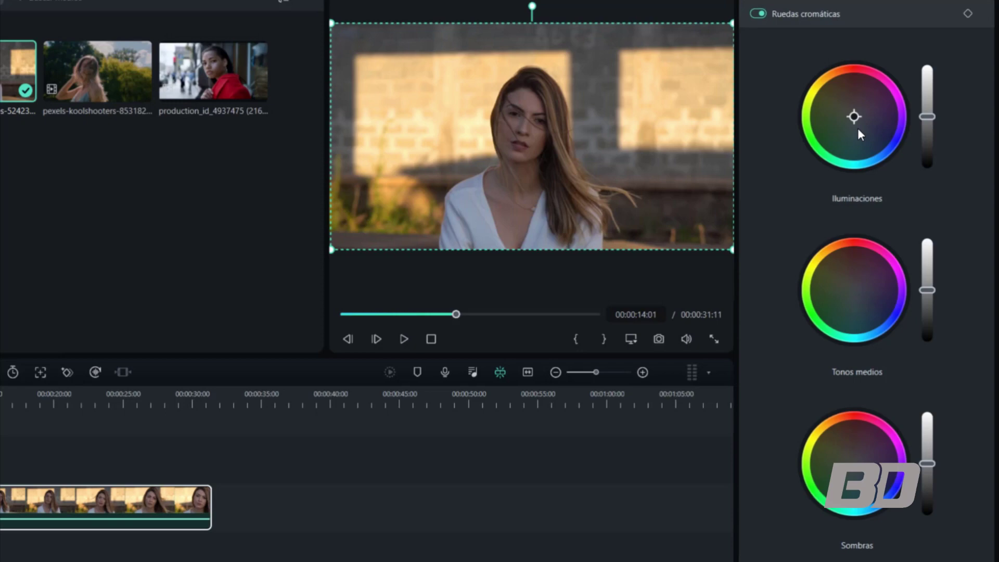
- Tint the clip's highlights toward yellow-green and its midtones and shadows slightly toward cyan with the colour wheels
{"action": "left_click_drag", "start_coordinate": [857, 124], "coordinate": [841, 121]}
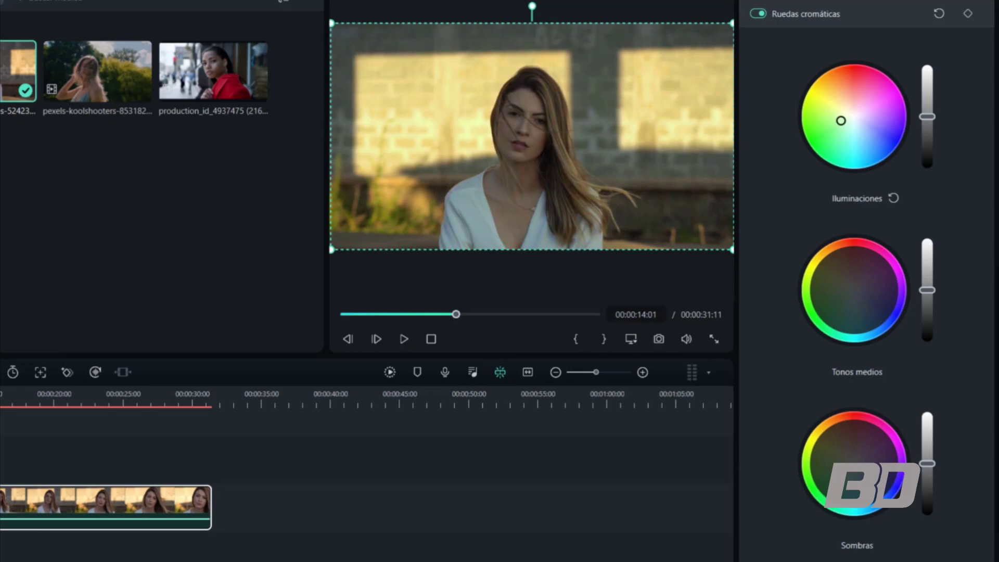
{"action": "left_click", "coordinate": [852, 295]}
{"action": "left_click_drag", "start_coordinate": [852, 295], "coordinate": [854, 293]}
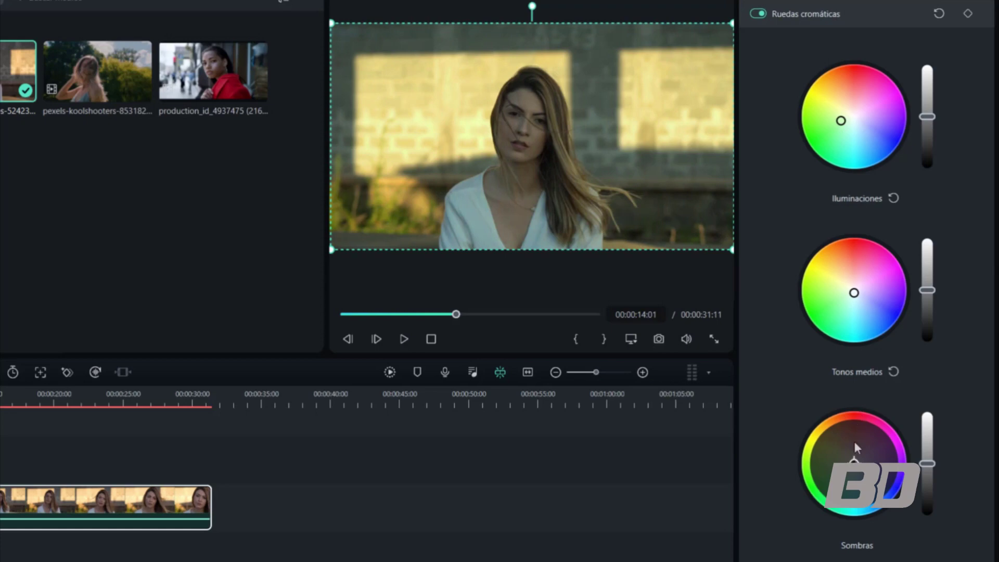
{"action": "left_click", "coordinate": [854, 460]}
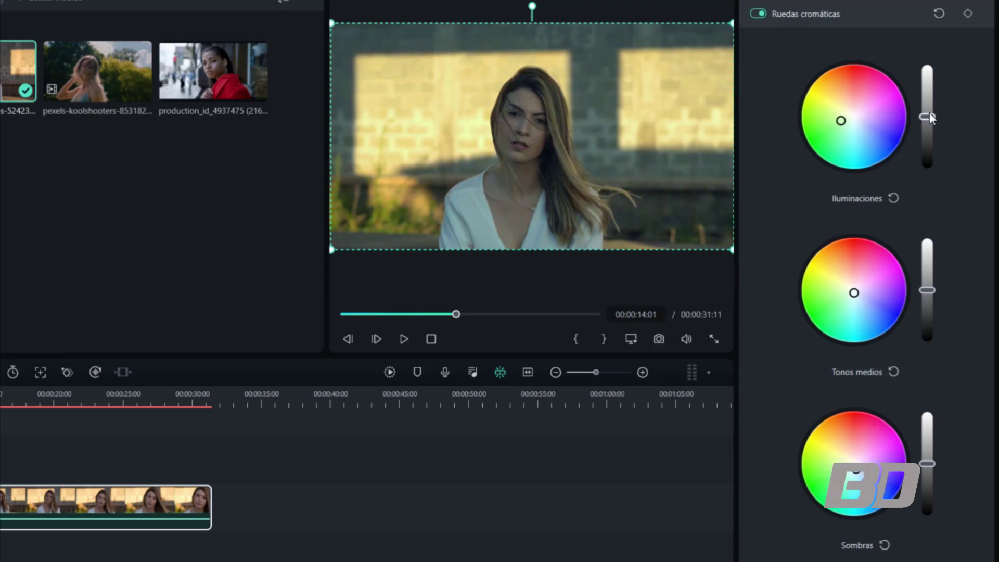
- Brighten the highlights, darken the midtones and shadows, and shift the midtone tint slightly toward red and the shadow tint toward yellow
{"action": "left_click_drag", "start_coordinate": [929, 114], "coordinate": [929, 108]}
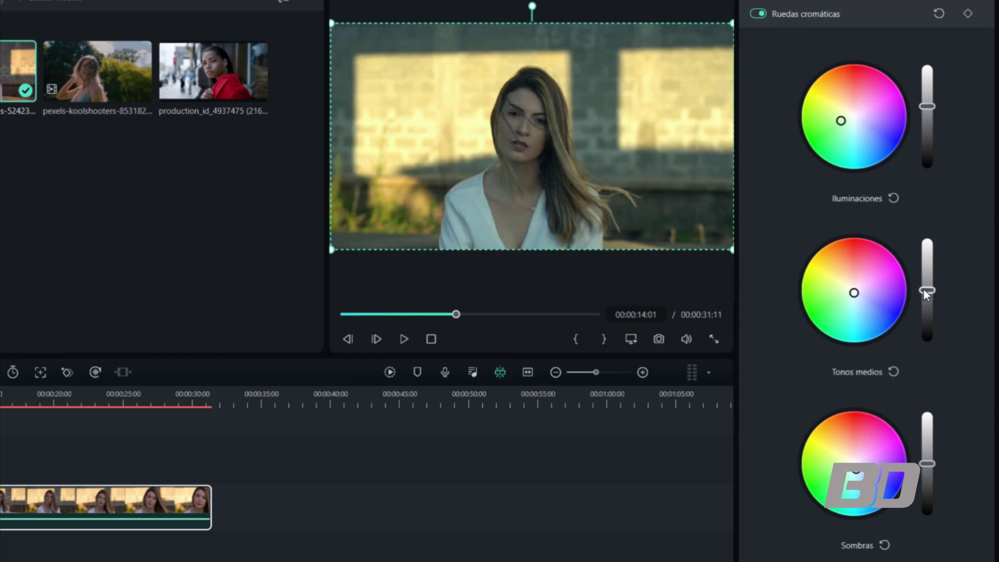
{"action": "left_click", "coordinate": [926, 304]}
{"action": "left_click_drag", "start_coordinate": [927, 331], "coordinate": [926, 316]}
{"action": "left_click_drag", "start_coordinate": [855, 294], "coordinate": [855, 288]}
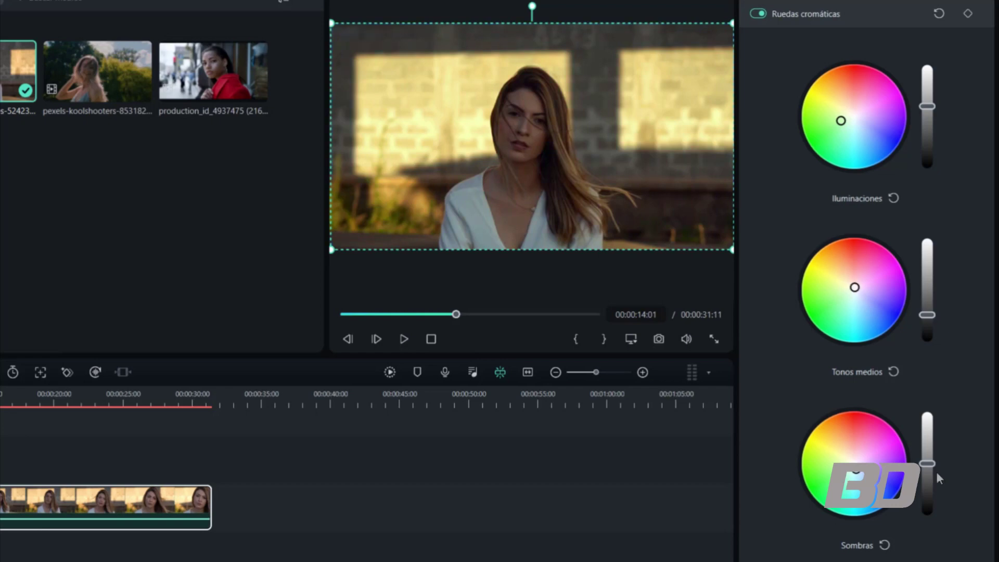
{"action": "left_click_drag", "start_coordinate": [928, 470], "coordinate": [931, 480]}
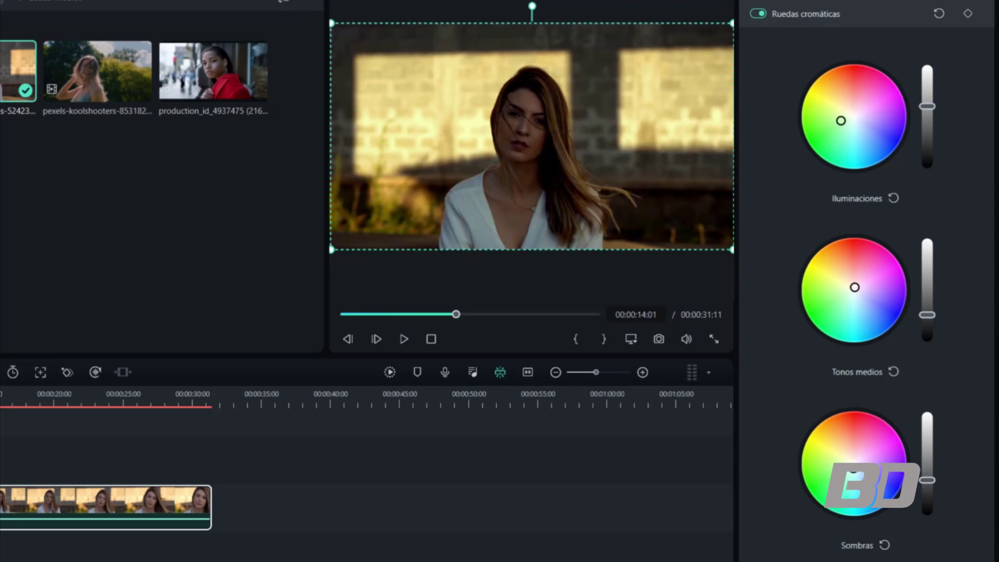
{"action": "left_click_drag", "start_coordinate": [850, 462], "coordinate": [848, 460]}
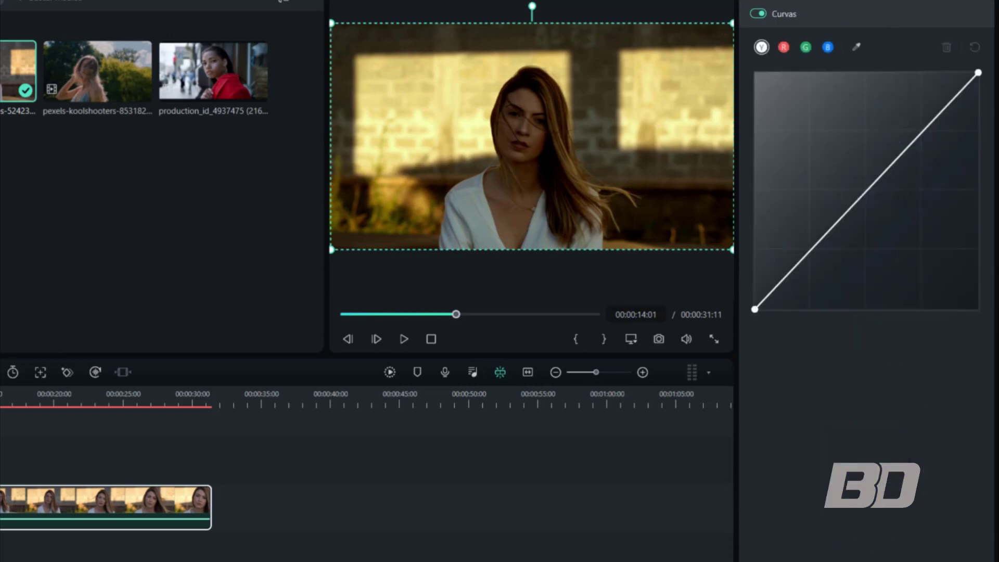
- Shape the clip's luminance curve with a slightly raised midpoint, a lifted black point and a lowered white point
{"action": "left_click", "coordinate": [818, 3]}
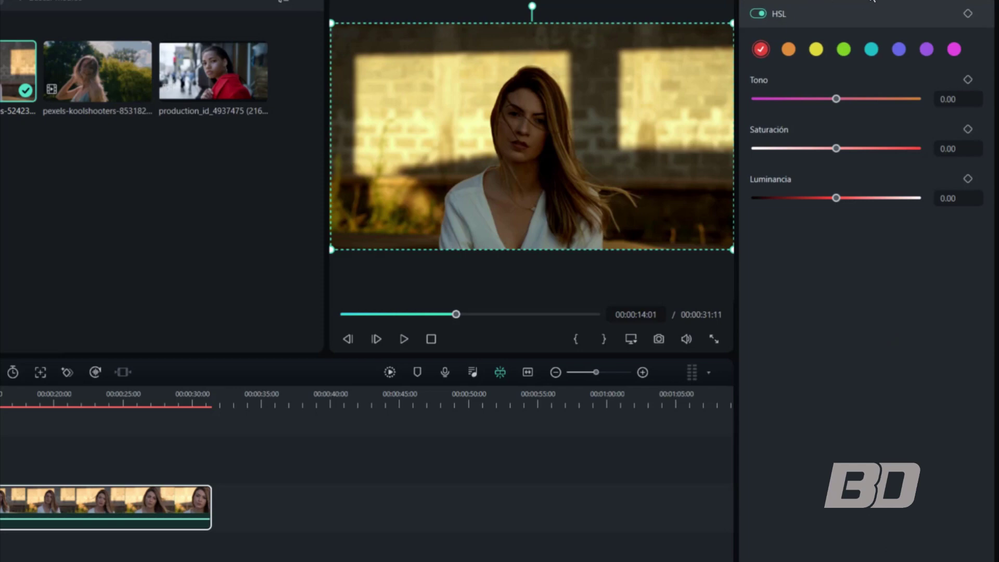
{"action": "left_click", "coordinate": [873, 8]}
{"action": "left_click_drag", "start_coordinate": [866, 201], "coordinate": [856, 200]}
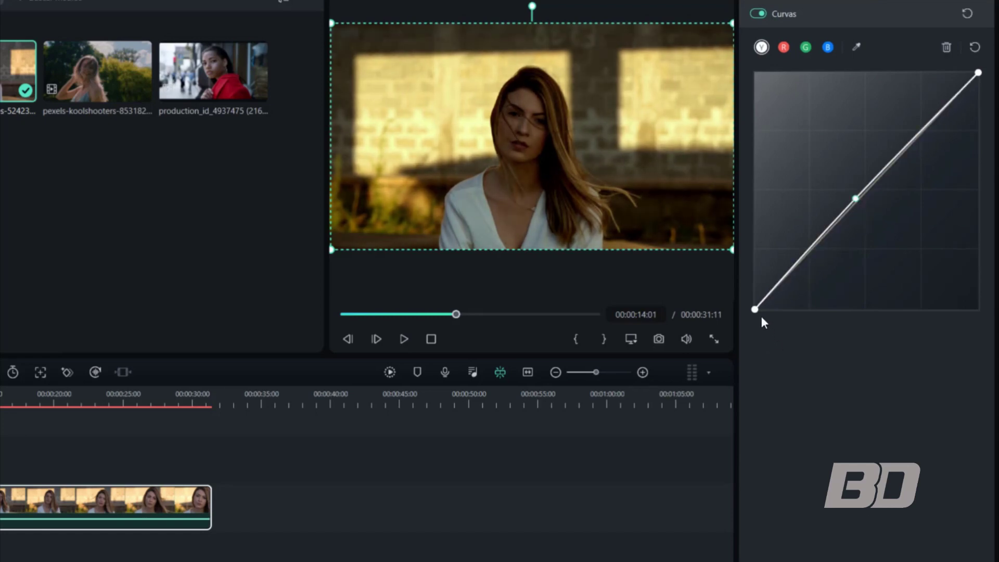
{"action": "left_click_drag", "start_coordinate": [755, 309], "coordinate": [754, 288]}
{"action": "left_click_drag", "start_coordinate": [977, 73], "coordinate": [979, 102]}
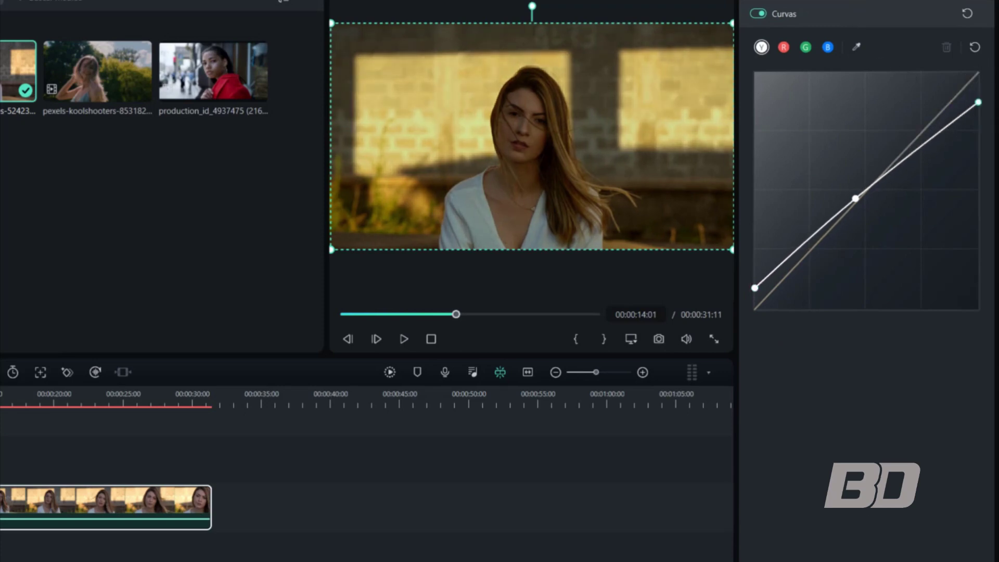
- Compare the clip with the colour wheels switched off and on, at about 25 seconds and near its start
{"action": "scroll", "coordinate": [930, 63], "scroll_direction": "down", "scroll_amount": 5}
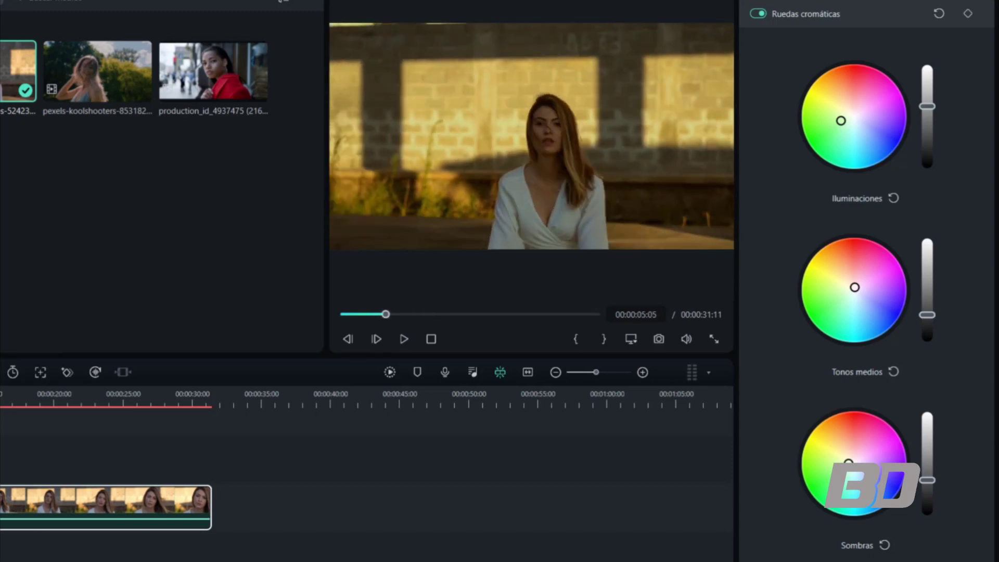
{"action": "left_click_drag", "start_coordinate": [57, 444], "coordinate": [126, 443]}
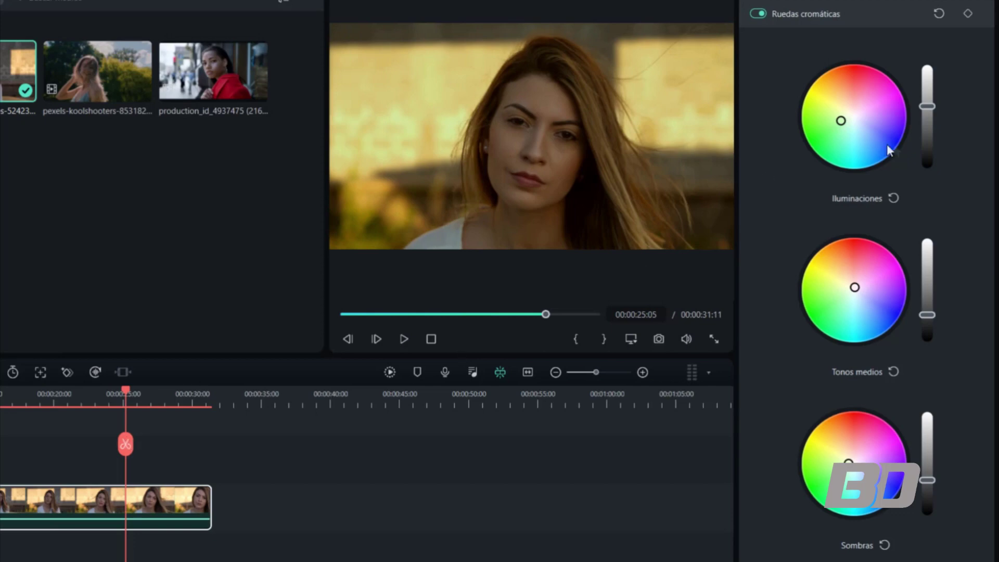
{"action": "left_click", "coordinate": [755, 14]}
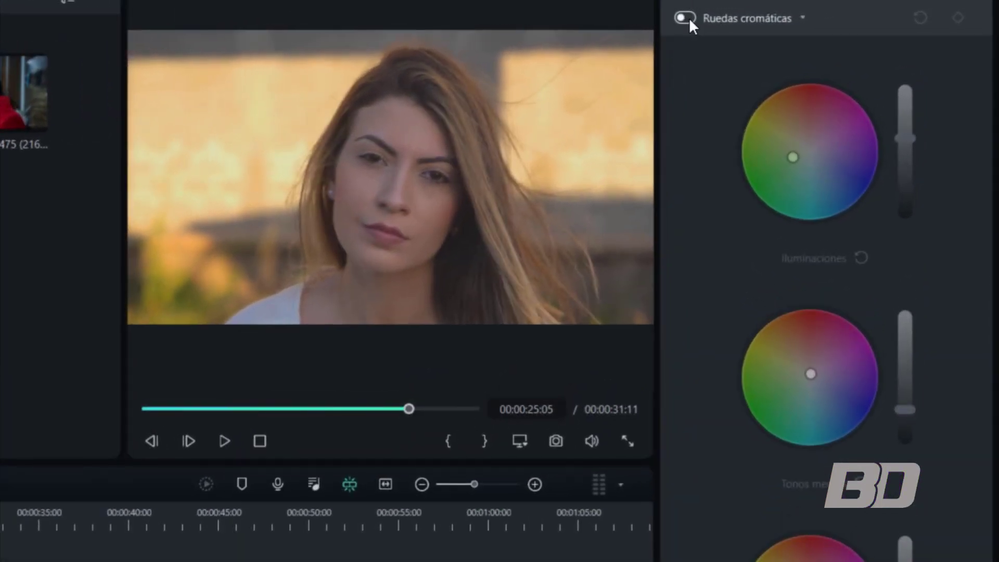
{"action": "left_click", "coordinate": [688, 19]}
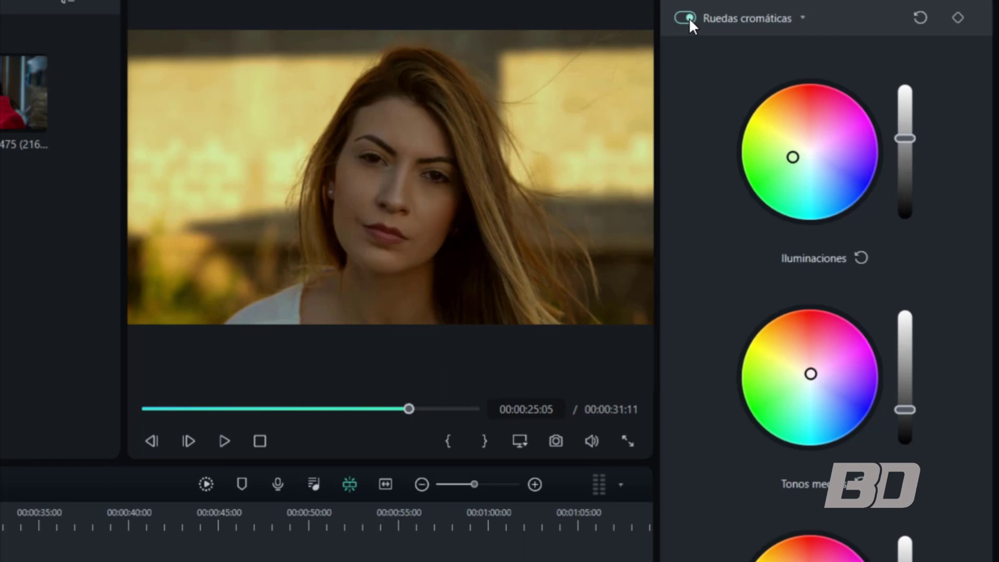
{"action": "left_click", "coordinate": [682, 16]}
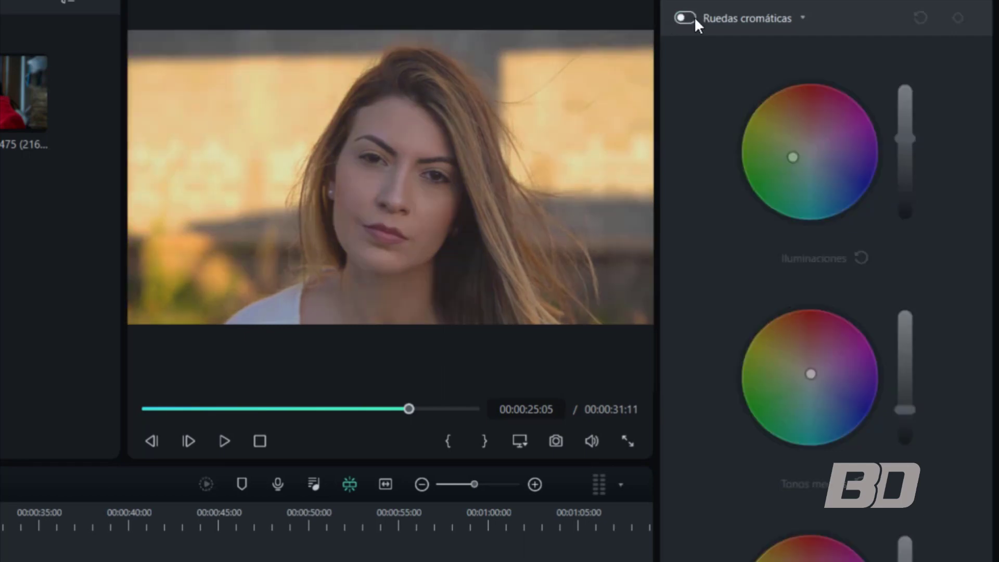
{"action": "left_click", "coordinate": [694, 17]}
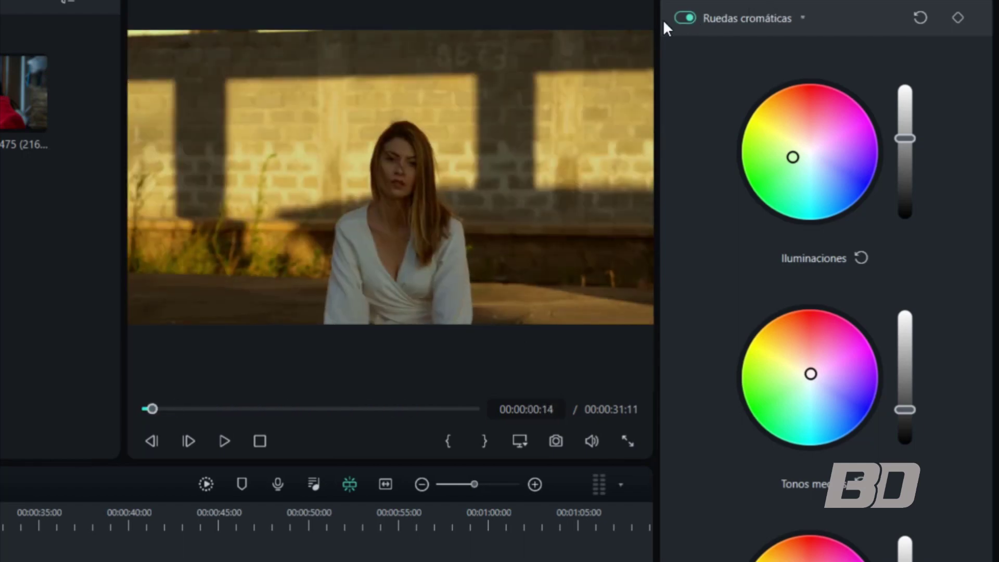
{"action": "left_click", "coordinate": [680, 19]}
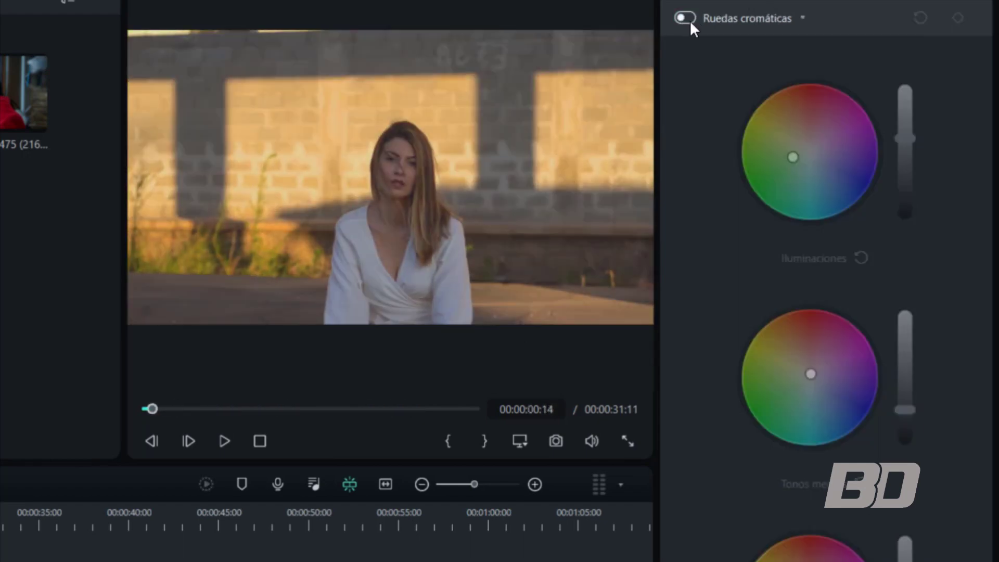
{"action": "left_click", "coordinate": [691, 20]}
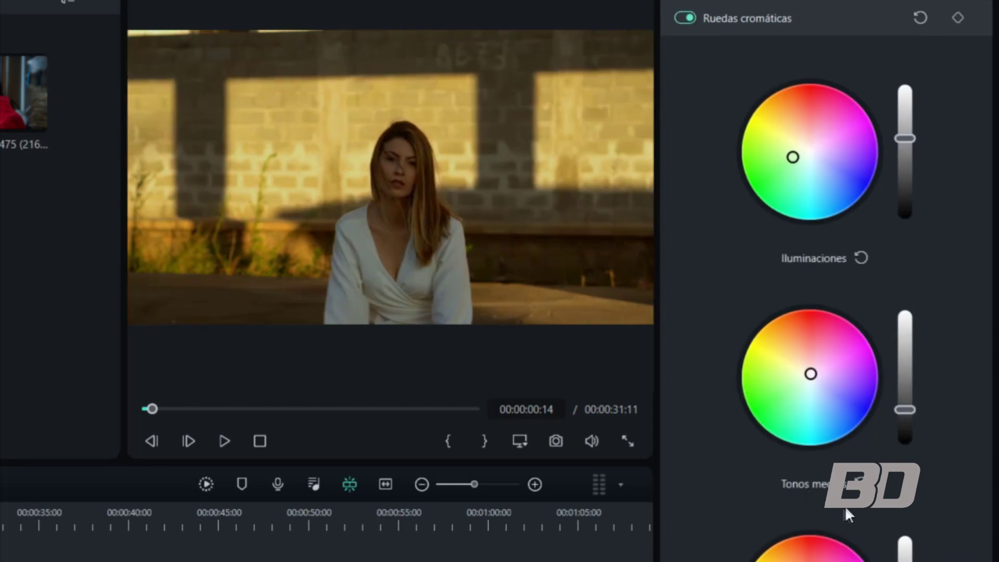
- Brighten the midtones slightly and shift their tint a little further toward orange
{"action": "mouse_move", "coordinate": [911, 404]}
{"action": "left_mouse_down"}
{"action": "mouse_move", "coordinate": [911, 373]}
{"action": "mouse_move", "coordinate": [911, 426]}
{"action": "mouse_move", "coordinate": [911, 400]}
{"action": "left_mouse_up"}
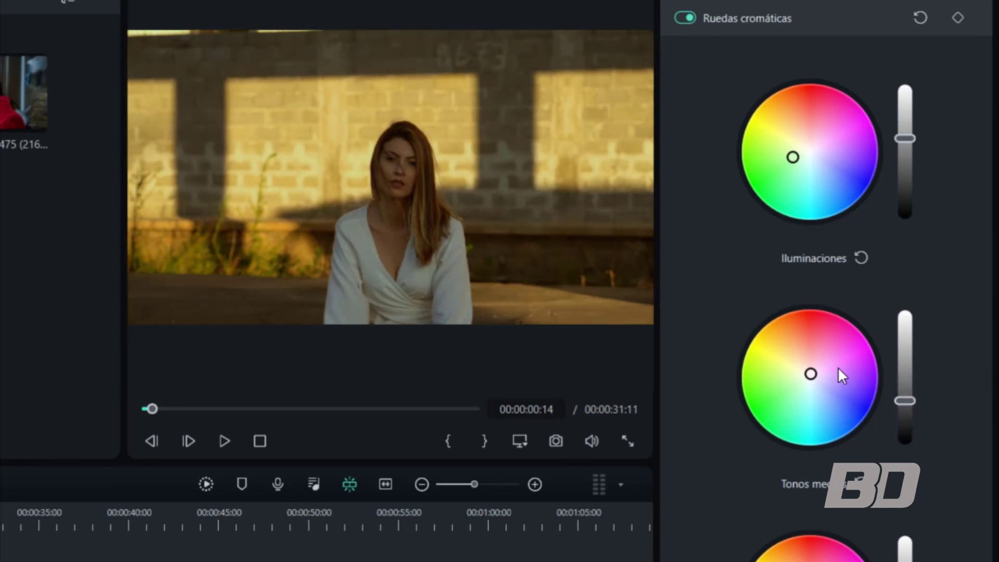
{"action": "left_click_drag", "start_coordinate": [815, 377], "coordinate": [807, 370]}
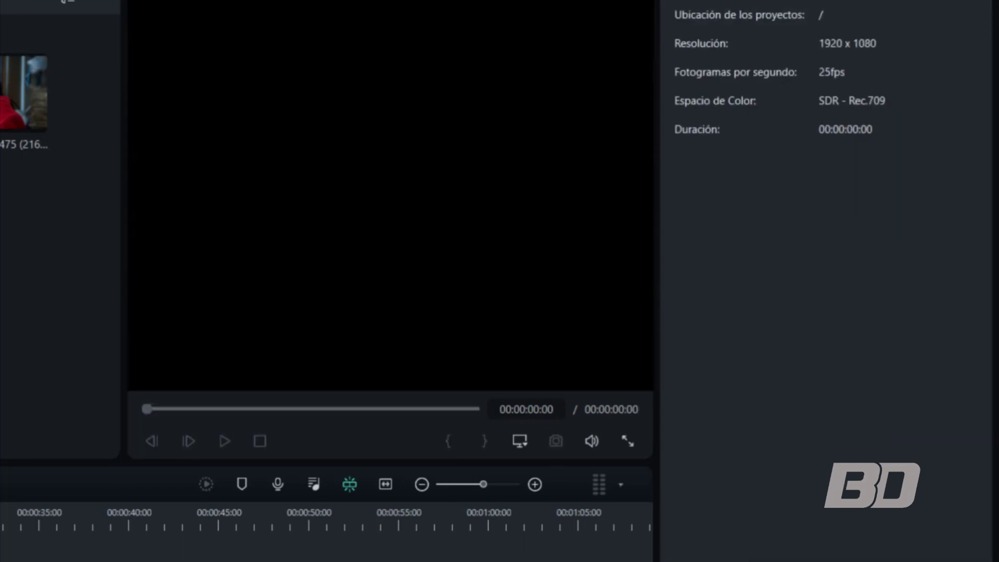
- Place the production_id_4937475 clip at the start of the empty video track and open its mask options
{"action": "left_click", "coordinate": [24, 93]}
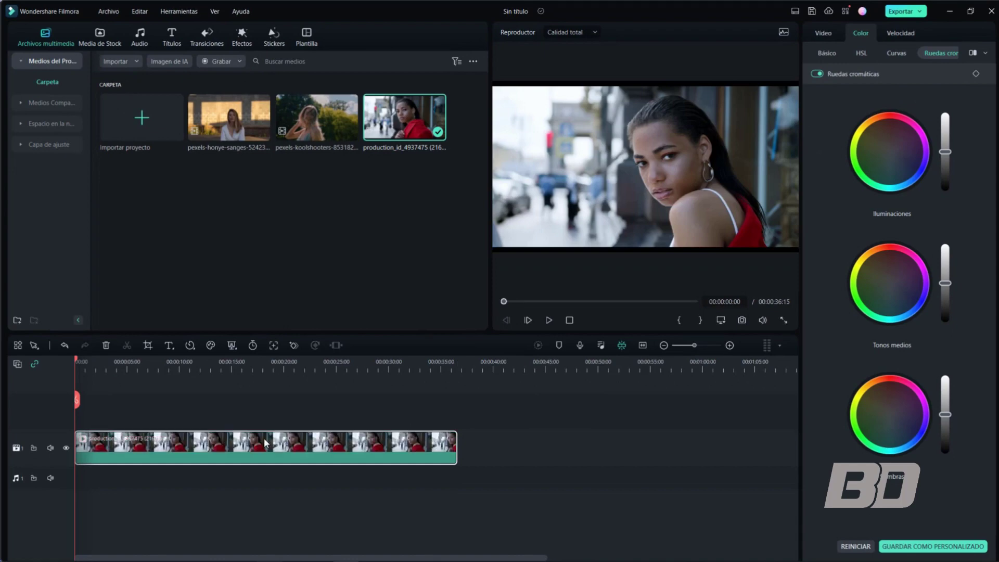
{"action": "left_click", "coordinate": [266, 443]}
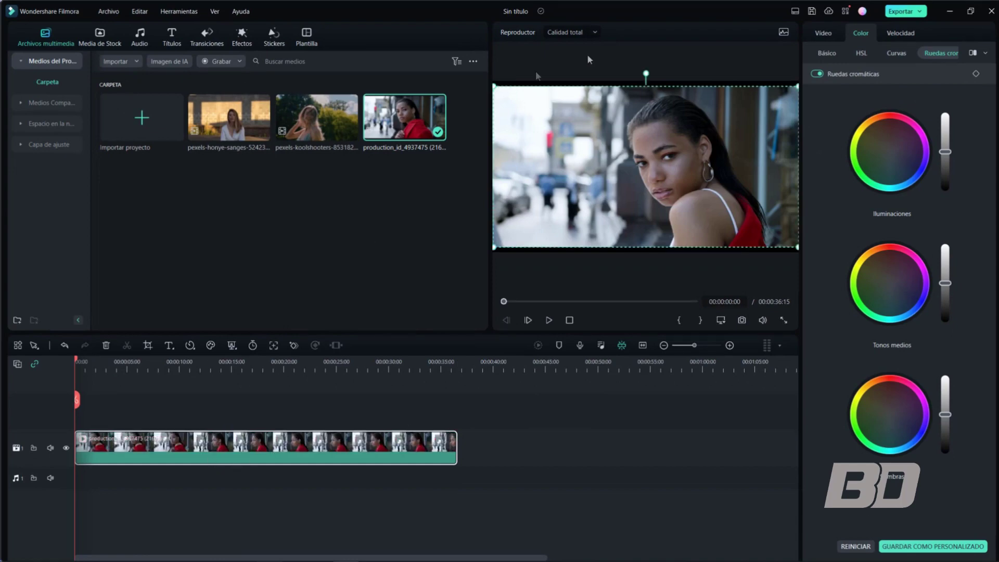
{"action": "left_click", "coordinate": [828, 36]}
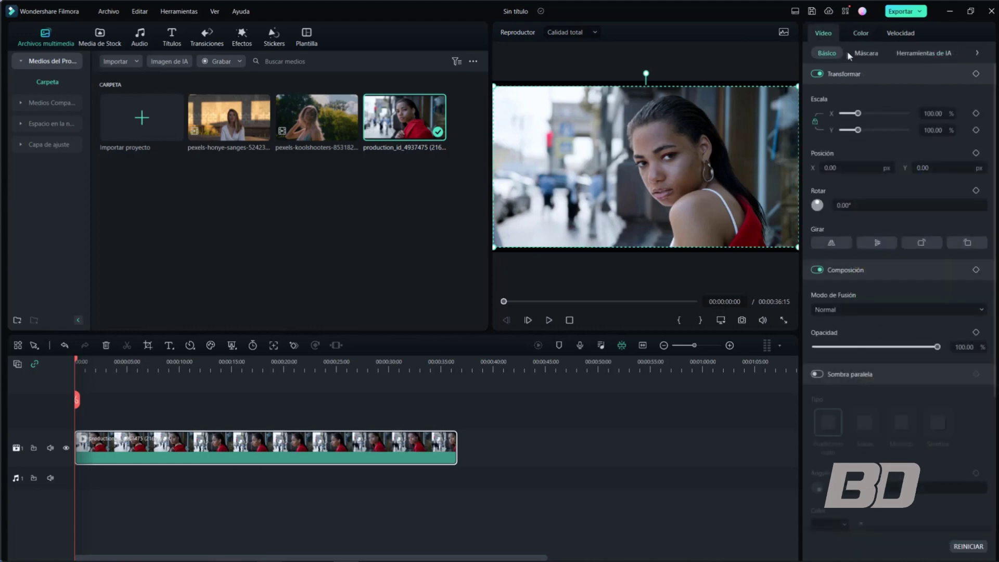
{"action": "left_click", "coordinate": [865, 53]}
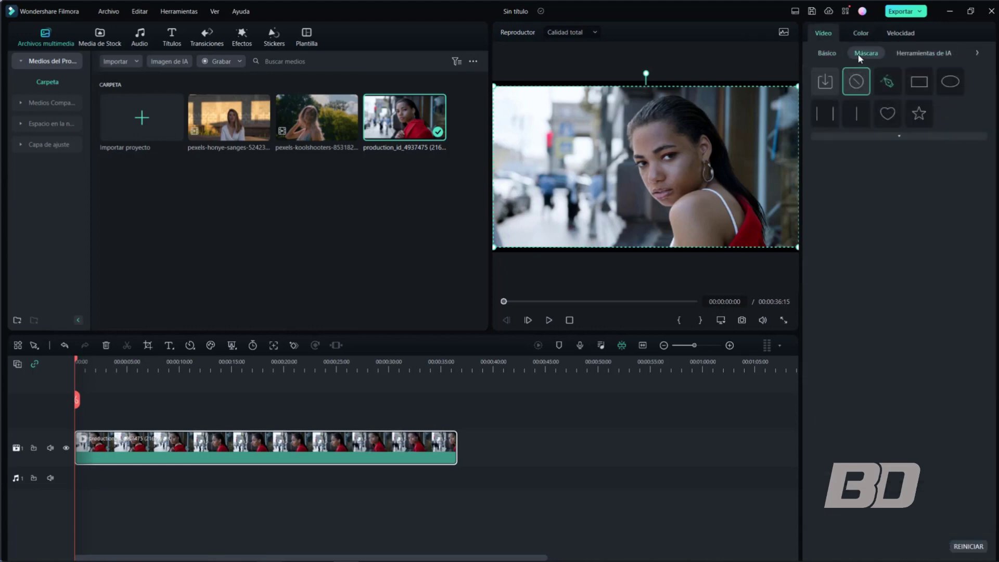
- Draw a closed seven-point freehand mask around the woman's face with the pen mask
{"action": "left_click", "coordinate": [891, 90]}
{"action": "left_click", "coordinate": [600, 113]}
{"action": "left_click", "coordinate": [684, 97]}
{"action": "left_click", "coordinate": [719, 108]}
{"action": "left_click", "coordinate": [727, 157]}
{"action": "left_click", "coordinate": [664, 185]}
{"action": "left_click", "coordinate": [627, 200]}
{"action": "left_click", "coordinate": [606, 158]}
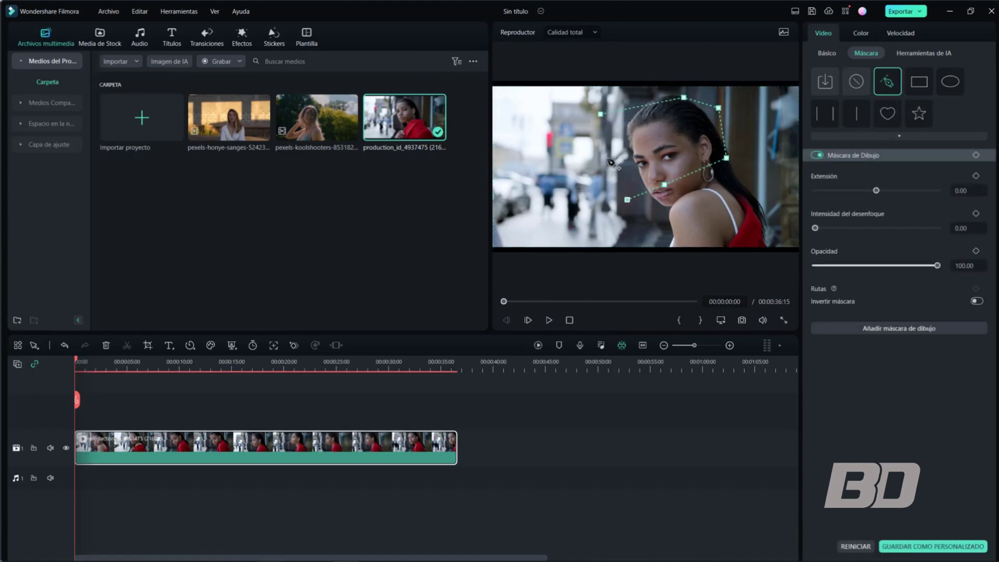
{"action": "left_click", "coordinate": [601, 113]}
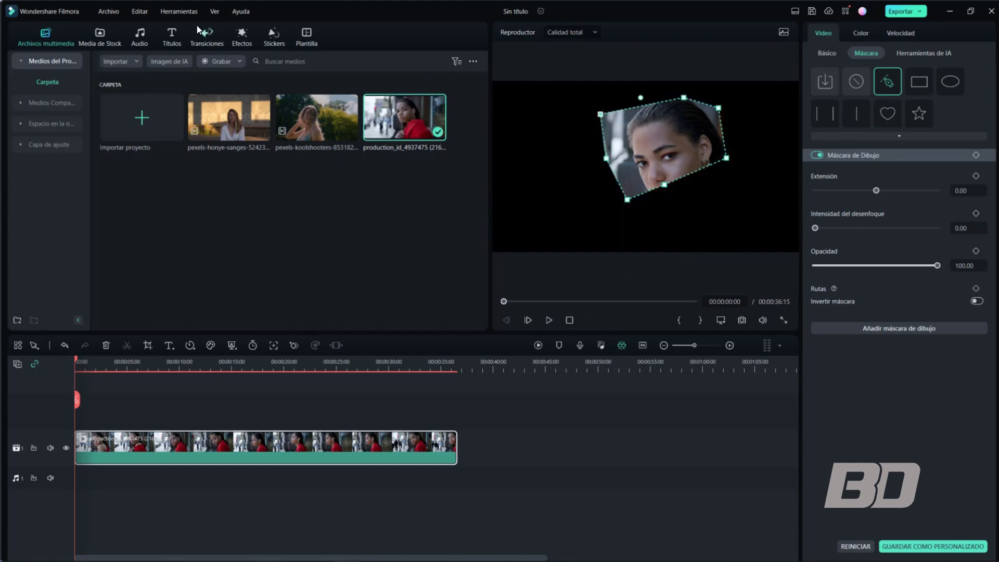
- Apply the trending Dispersión de fallos effect to the masked clip and play its first three seconds
{"action": "left_click", "coordinate": [233, 38]}
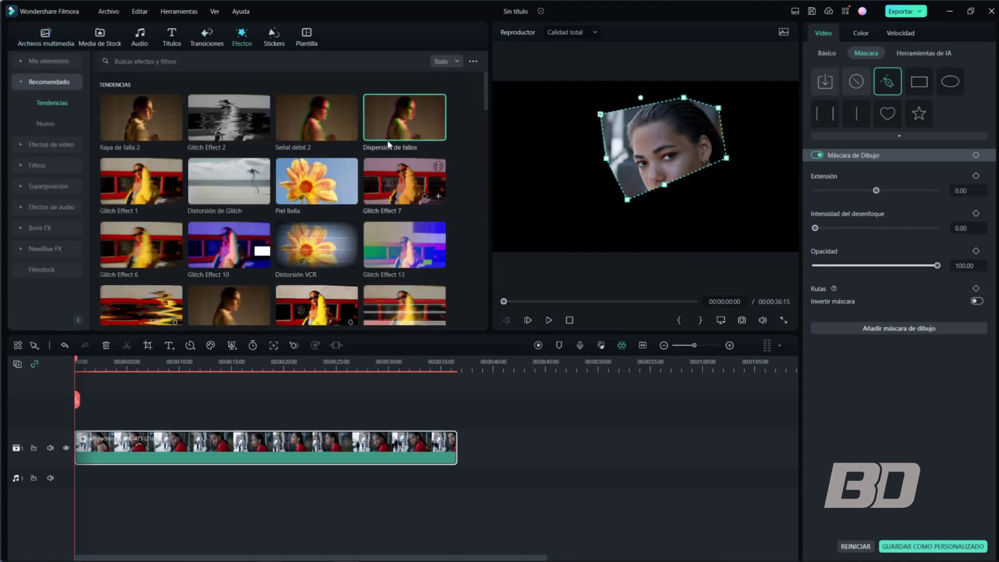
{"action": "left_click_drag", "start_coordinate": [385, 130], "coordinate": [148, 442]}
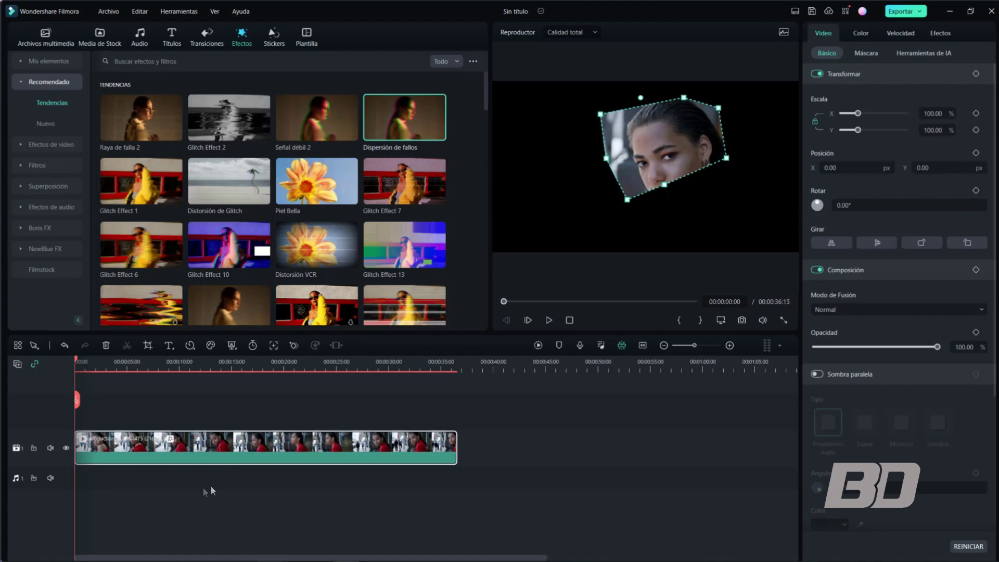
{"action": "left_click", "coordinate": [549, 320]}
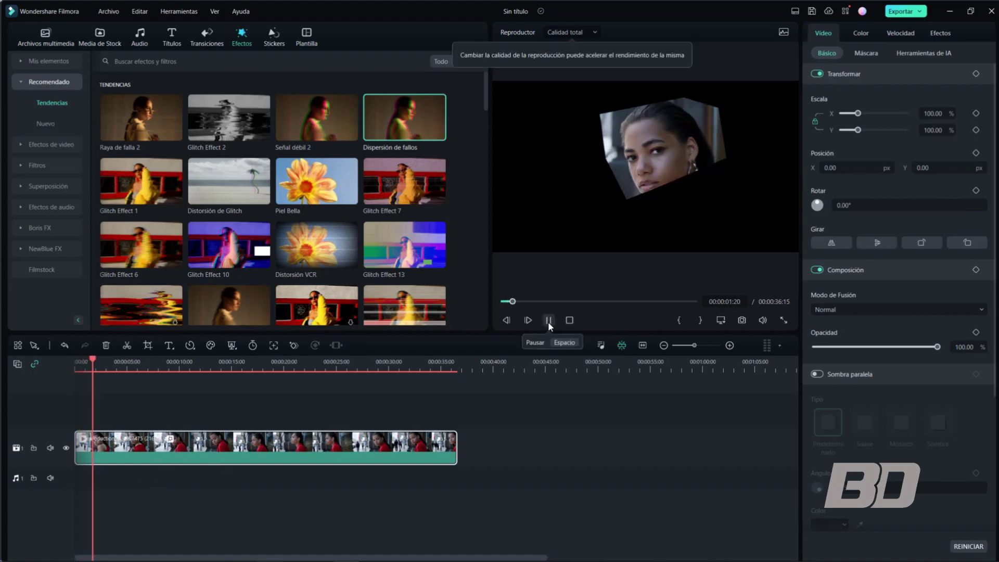
{"action": "left_click", "coordinate": [548, 321]}
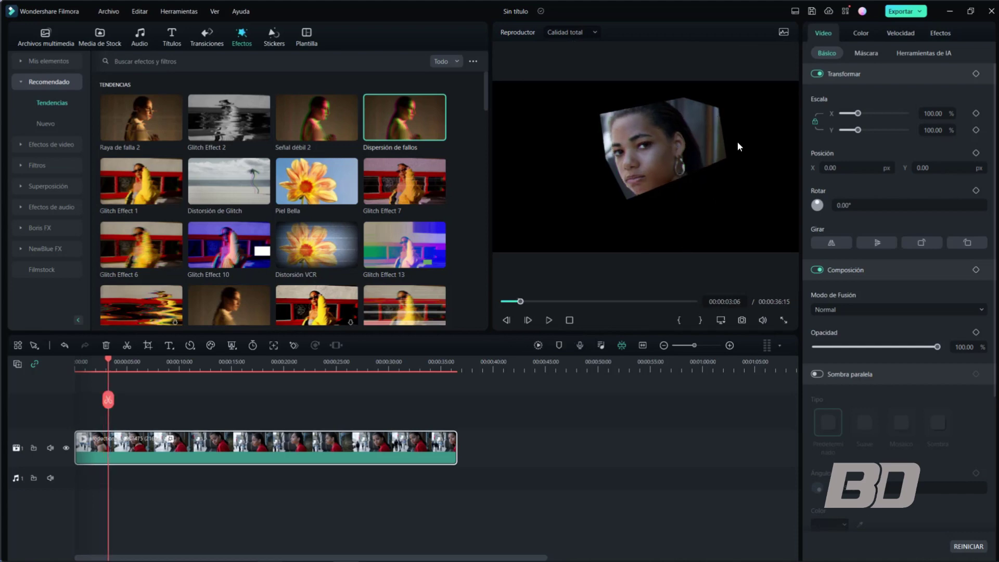
- Play the masked clip in short stretches from about three to eight seconds to review the glitch effect
{"action": "left_click", "coordinate": [550, 320]}
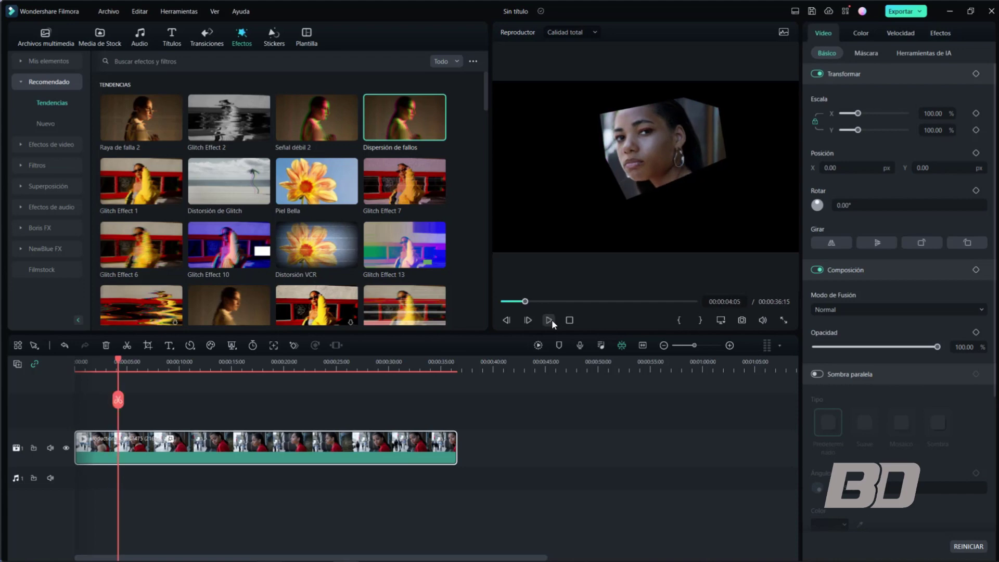
{"action": "left_click", "coordinate": [550, 320]}
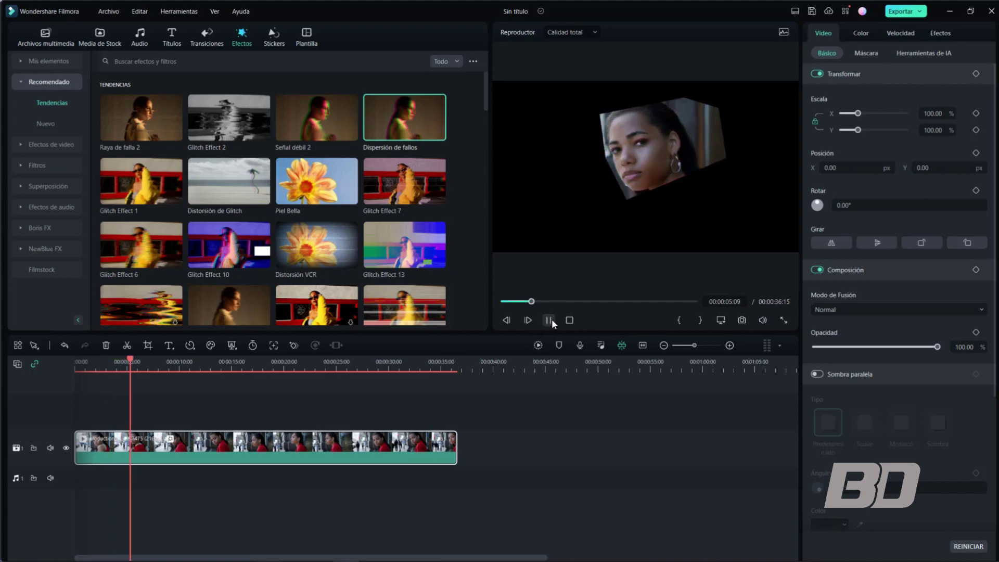
{"action": "left_click", "coordinate": [550, 320]}
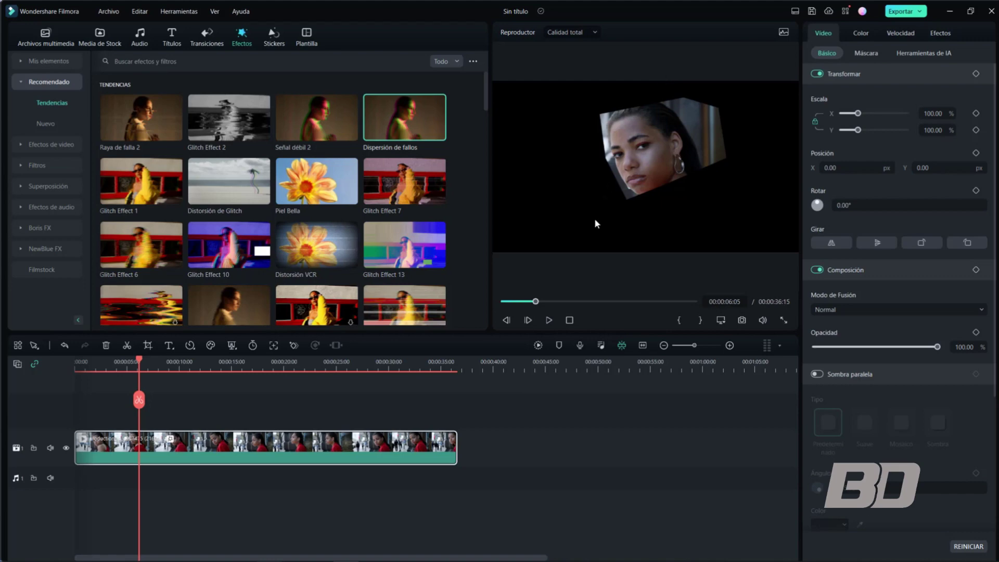
{"action": "left_click", "coordinate": [547, 321]}
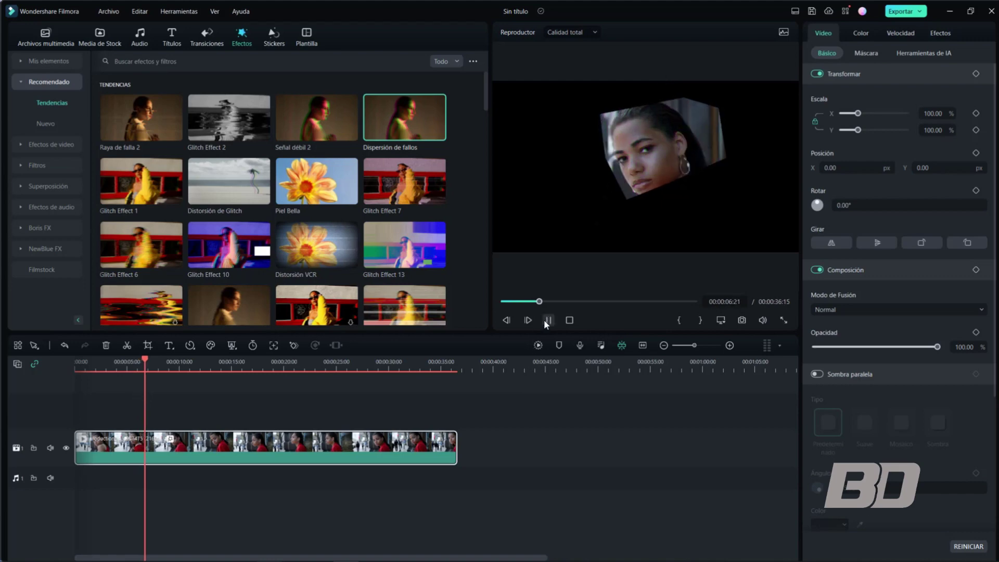
{"action": "left_click", "coordinate": [544, 320]}
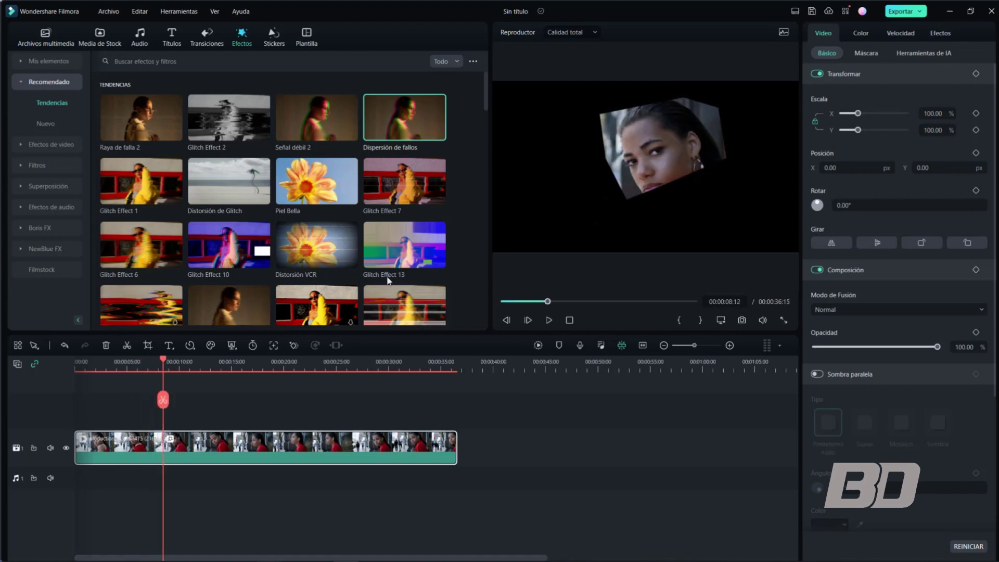
- Add the trending Glitch Effect 6 to the masked clip and play it to about eleven seconds
{"action": "left_click_drag", "start_coordinate": [391, 188], "coordinate": [205, 448]}
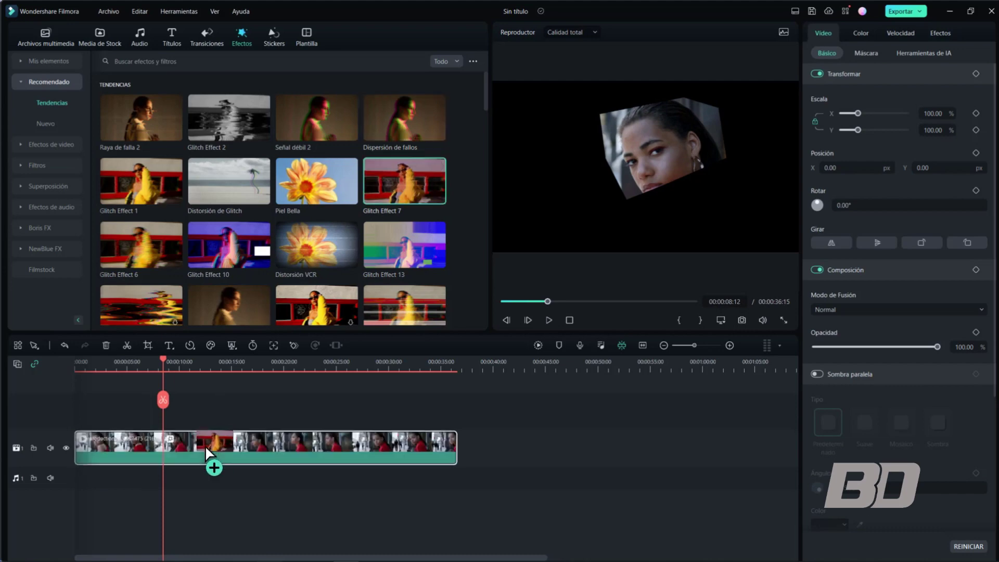
{"action": "left_click", "coordinate": [211, 250]}
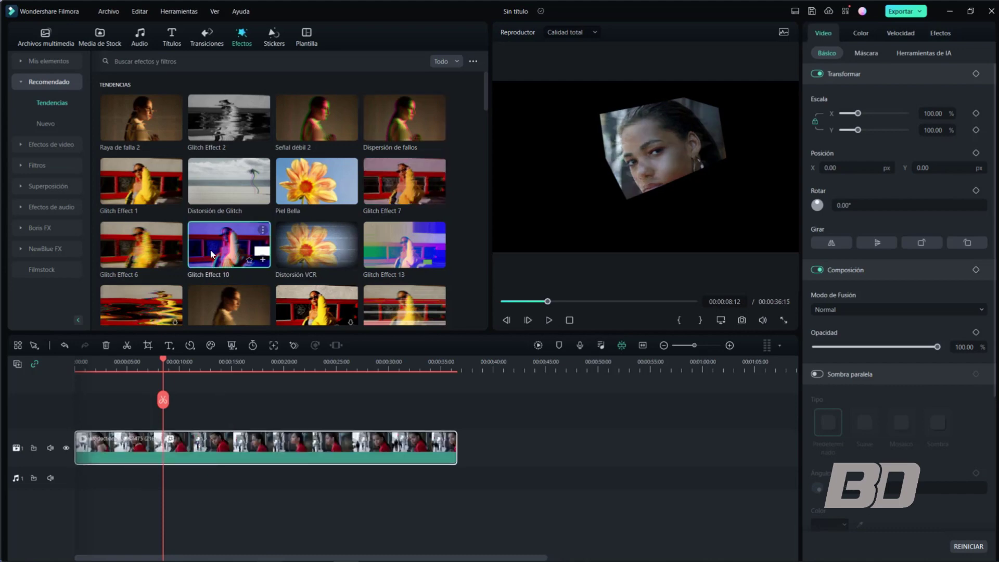
{"action": "left_click_drag", "start_coordinate": [166, 254], "coordinate": [564, 341]}
{"action": "left_click_drag", "start_coordinate": [374, 415], "coordinate": [191, 442]}
{"action": "left_click", "coordinate": [548, 320]}
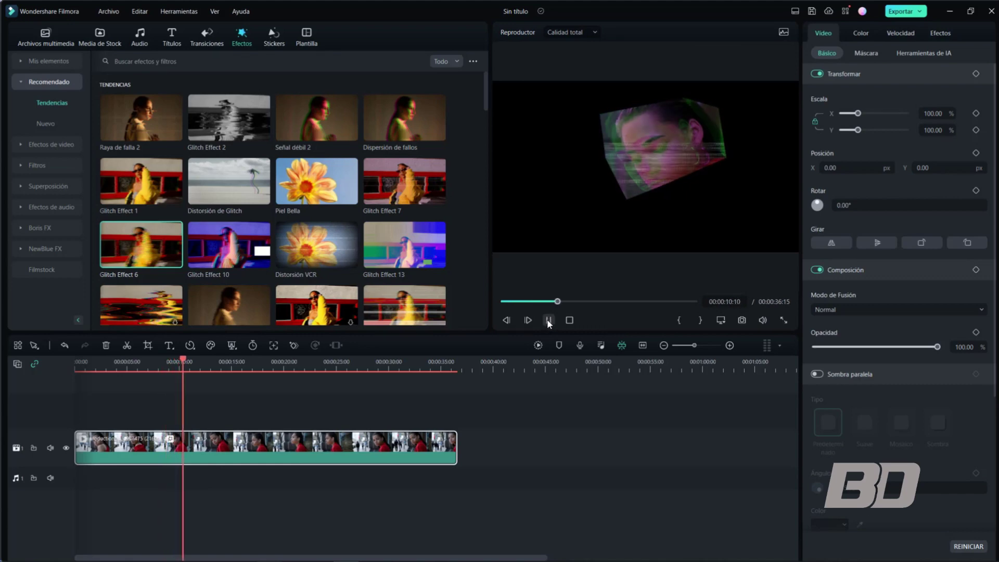
{"action": "left_click", "coordinate": [547, 319]}
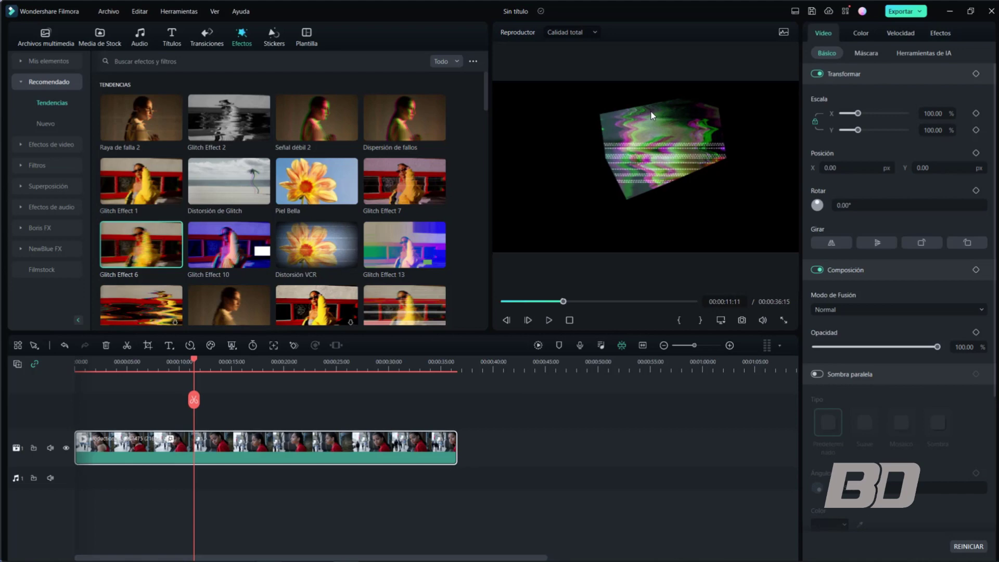
- Set the drawn mask's blur intensity to 63.68 and its extension to 30.77
{"action": "left_click", "coordinate": [866, 54]}
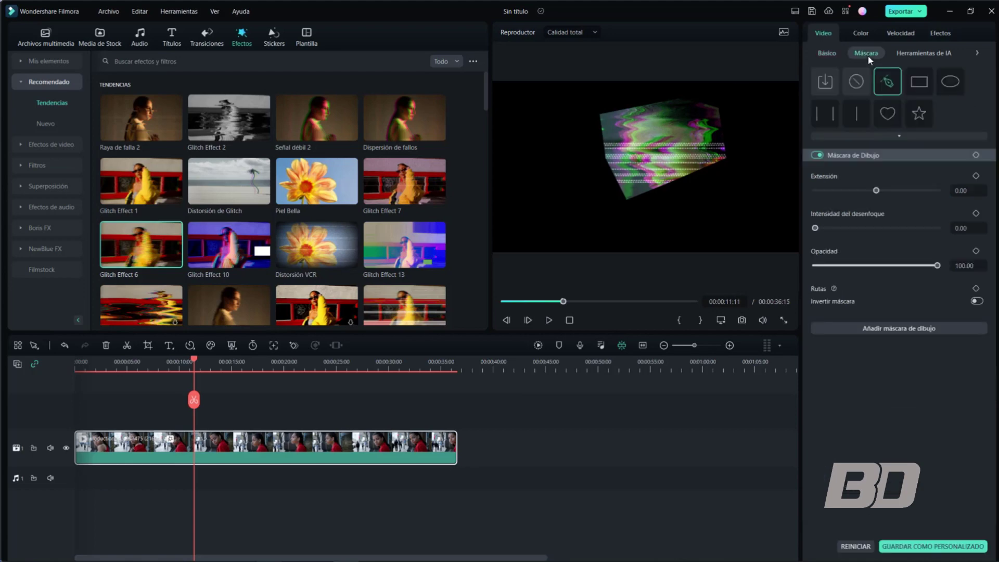
{"action": "left_click_drag", "start_coordinate": [827, 232], "coordinate": [895, 235]}
{"action": "left_click_drag", "start_coordinate": [936, 266], "coordinate": [820, 267]}
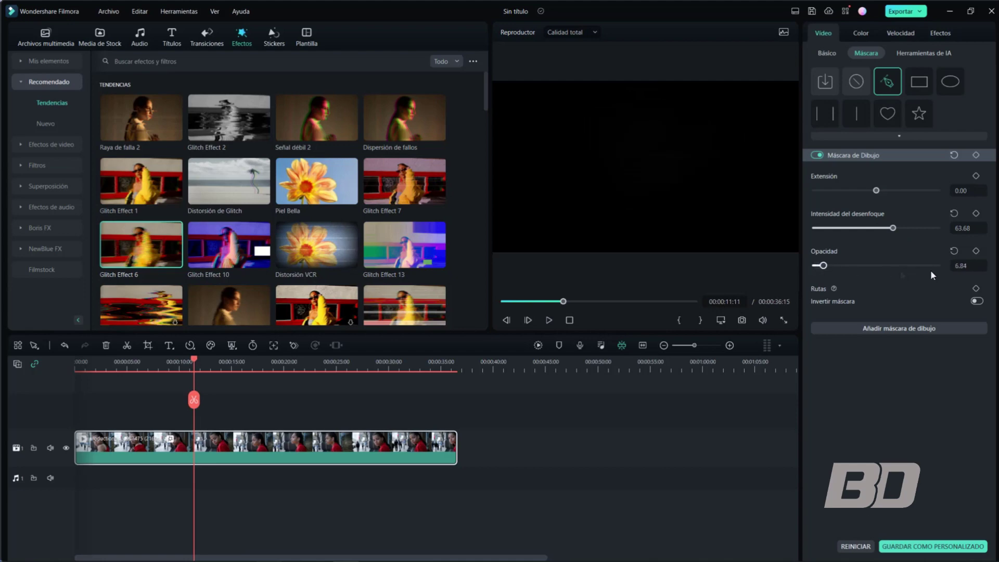
{"action": "key", "text": "ctrl+z"}
{"action": "left_click_drag", "start_coordinate": [876, 190], "coordinate": [896, 197]}
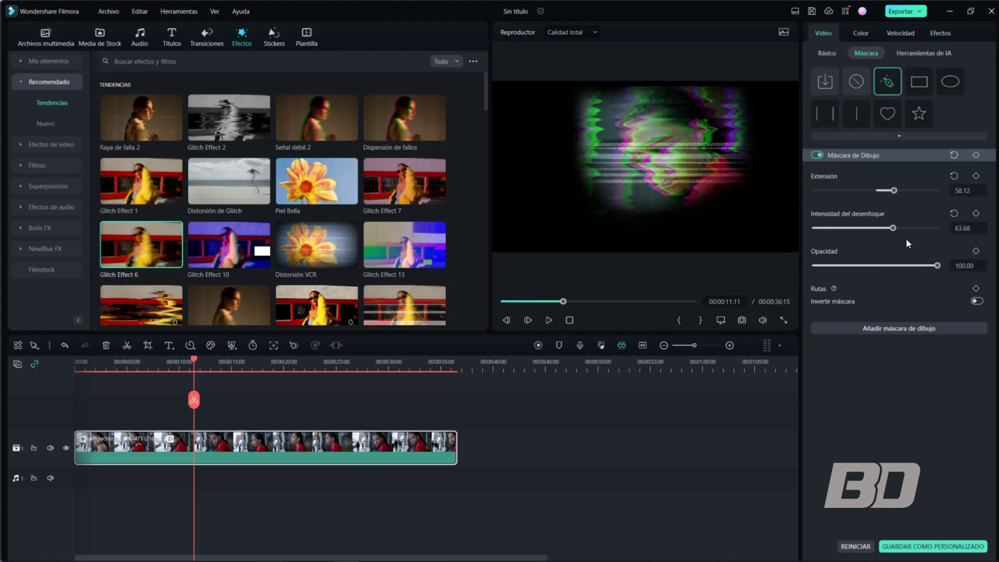
{"action": "mouse_move", "coordinate": [894, 190]}
{"action": "left_mouse_down"}
{"action": "mouse_move", "coordinate": [849, 192]}
{"action": "mouse_move", "coordinate": [885, 192]}
{"action": "left_mouse_up"}
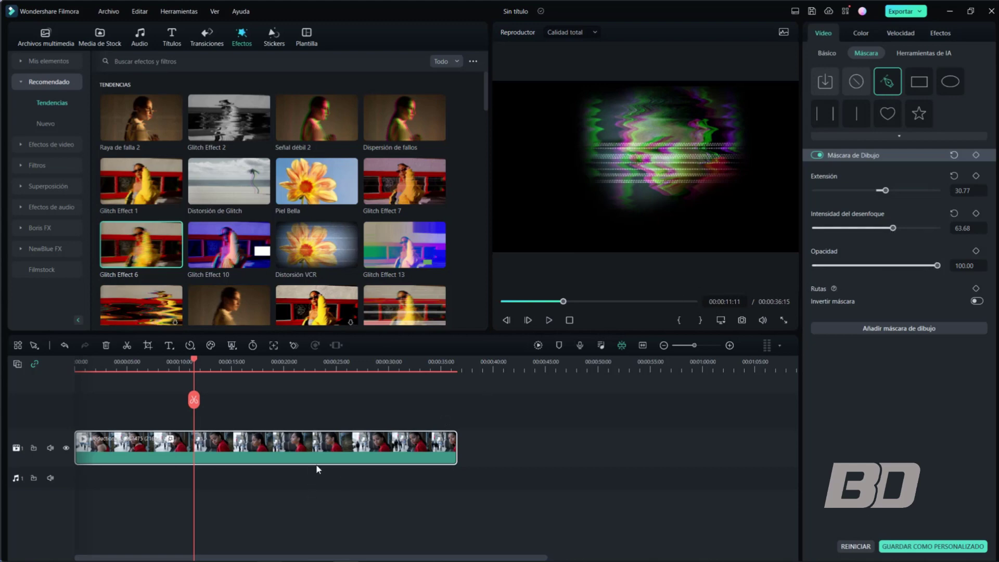
- Delete the masked clip from the timeline, put the pexels-koolshooters clip at the start of the video track and select it
{"action": "left_click", "coordinate": [411, 469]}
{"action": "left_click", "coordinate": [404, 462]}
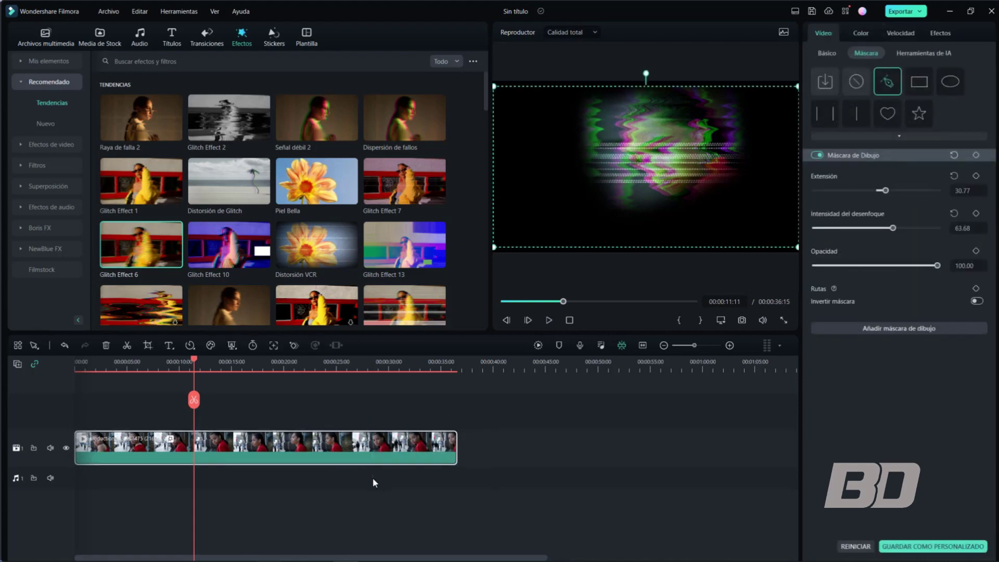
{"action": "key", "text": "Delete"}
{"action": "left_click", "coordinate": [31, 44]}
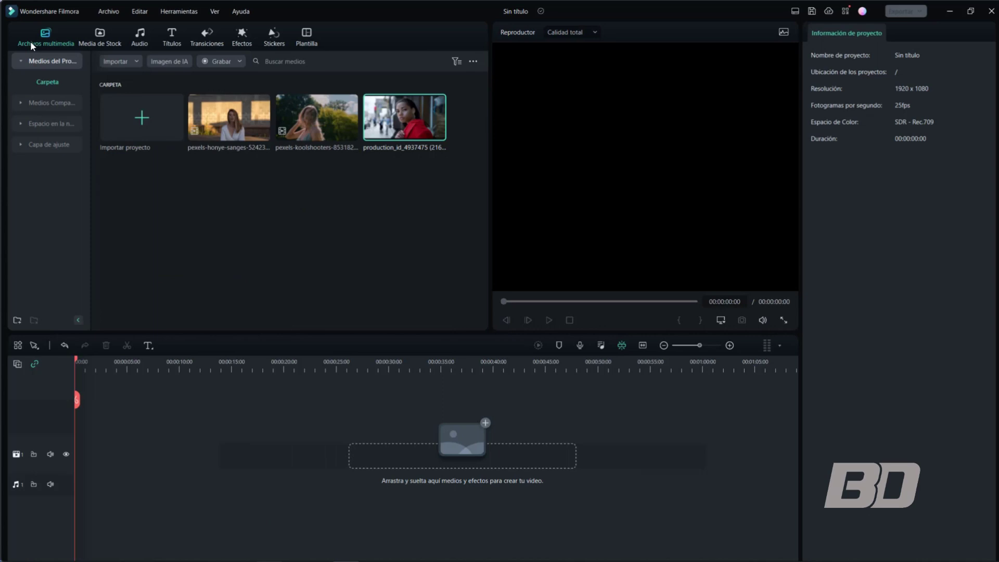
{"action": "left_click_drag", "start_coordinate": [317, 118], "coordinate": [80, 468]}
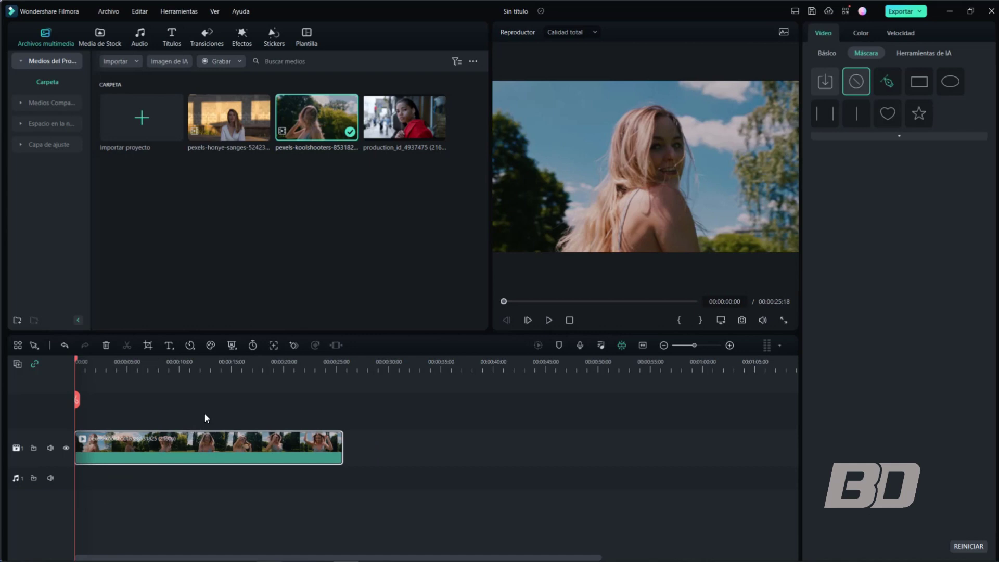
{"action": "left_click", "coordinate": [198, 441]}
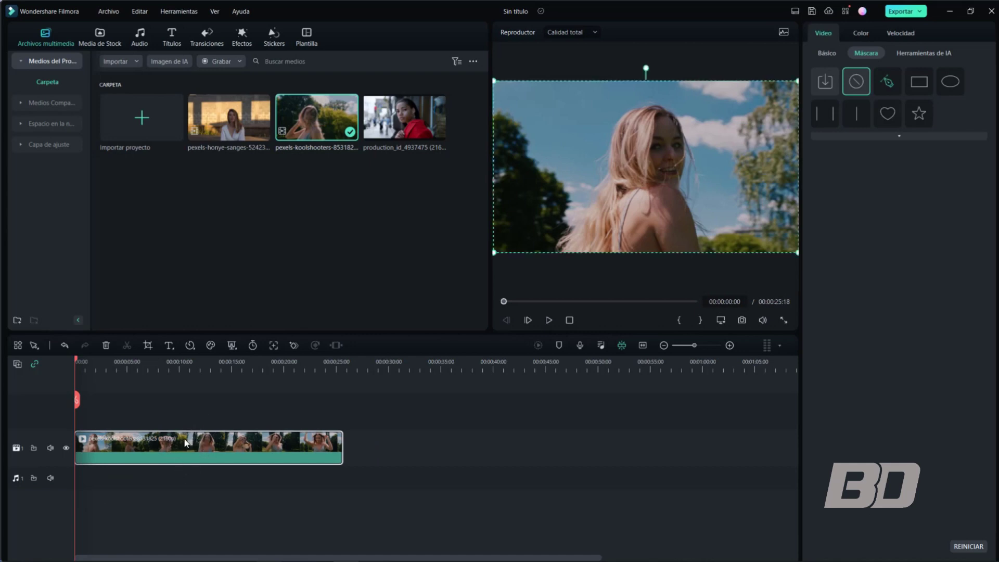
- Apply the Resaltar style preset from the basic colour settings to the clip and play its first couple of seconds
{"action": "left_click", "coordinate": [866, 37]}
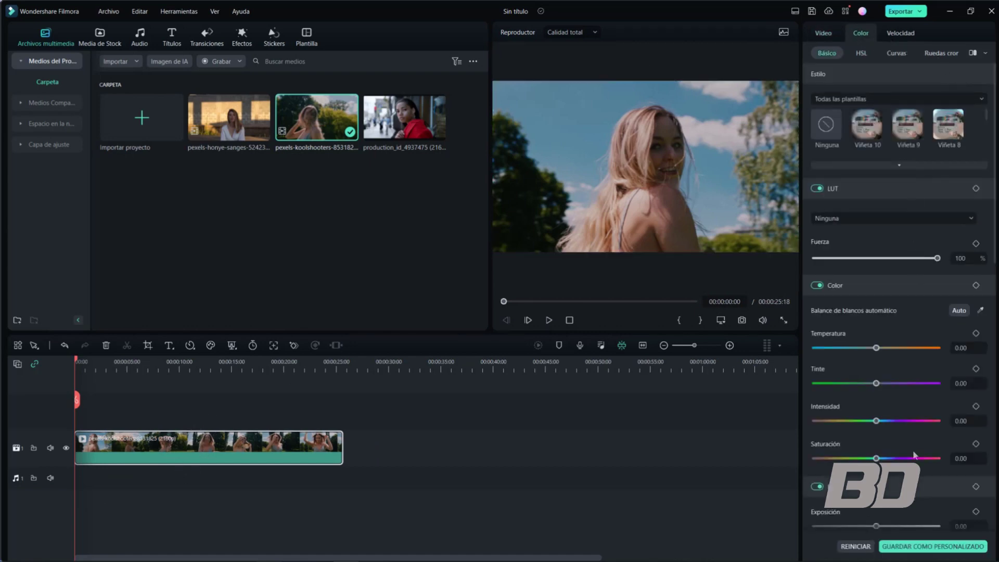
{"action": "left_click", "coordinate": [896, 165]}
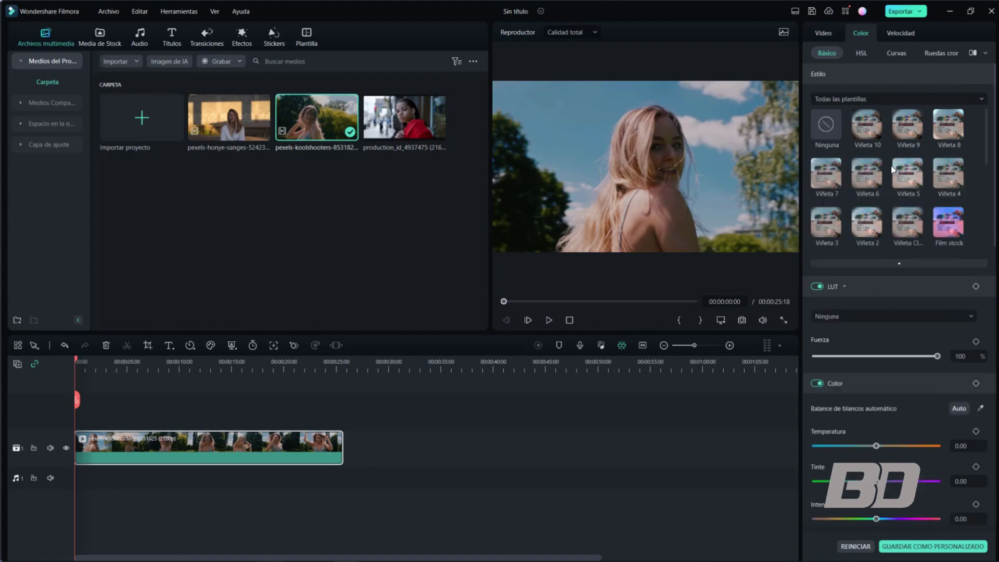
{"action": "scroll", "coordinate": [893, 187], "scroll_direction": "down", "scroll_amount": 5}
{"action": "left_click", "coordinate": [879, 236]}
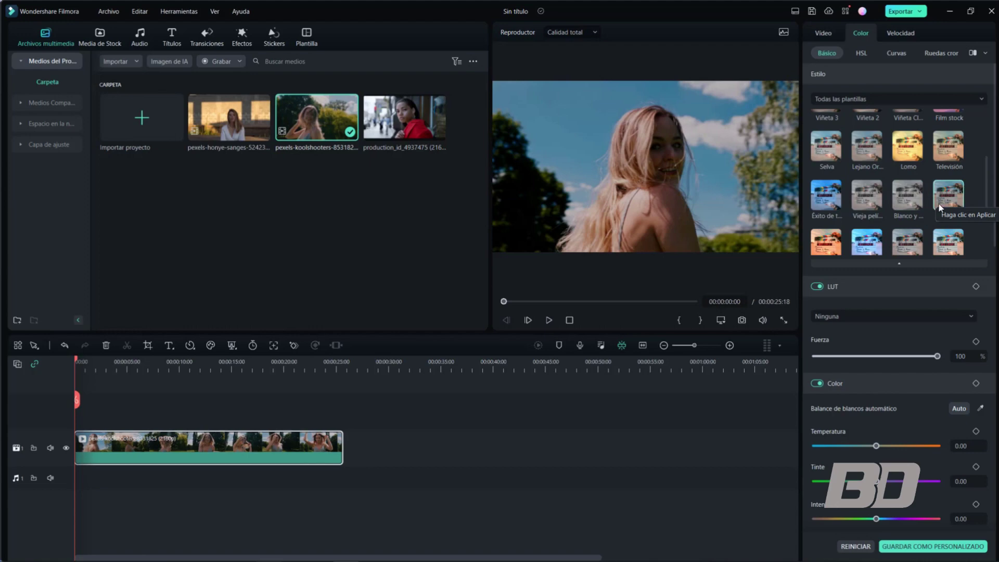
{"action": "scroll", "coordinate": [940, 207], "scroll_direction": "down", "scroll_amount": 3}
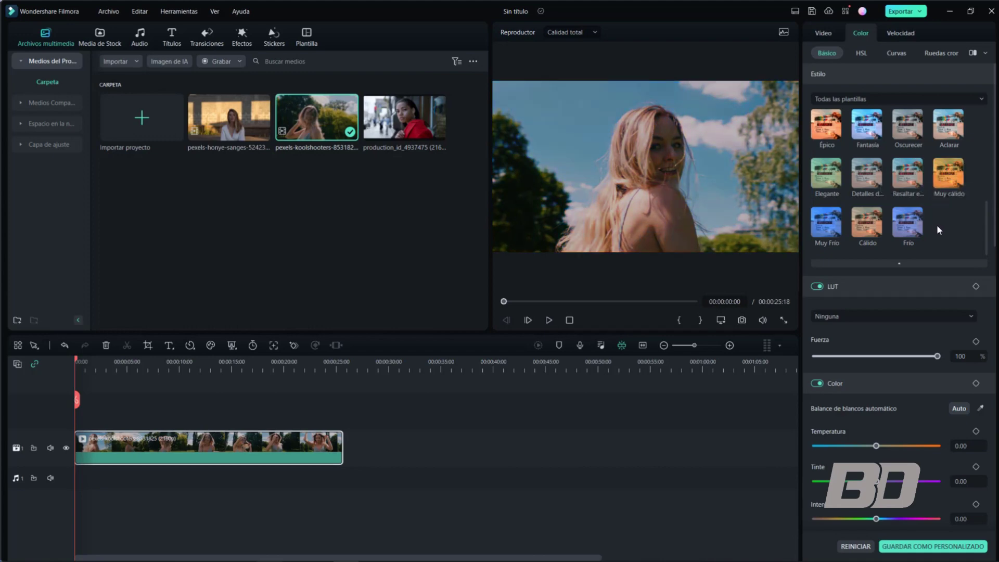
{"action": "left_click", "coordinate": [898, 181]}
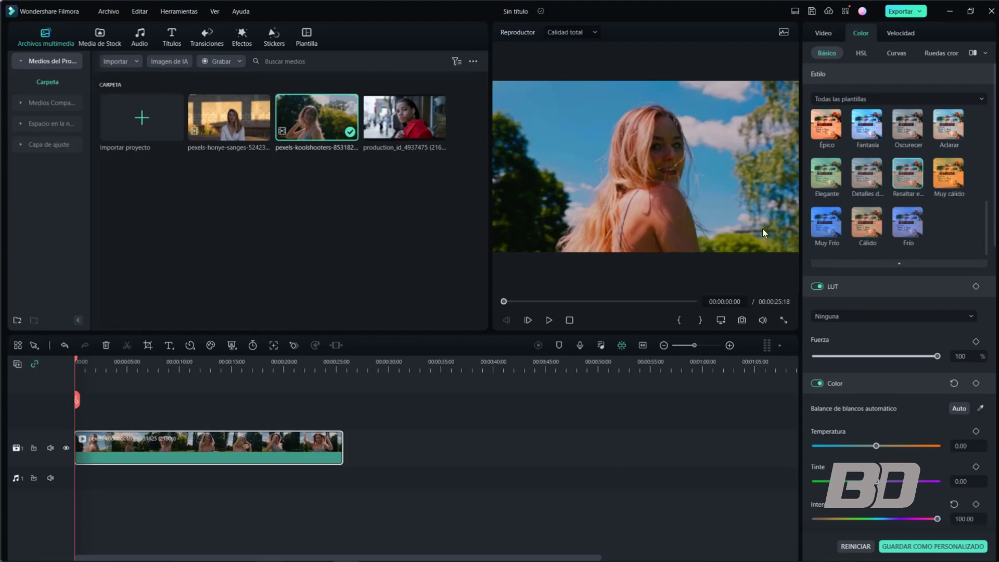
{"action": "left_click", "coordinate": [548, 321]}
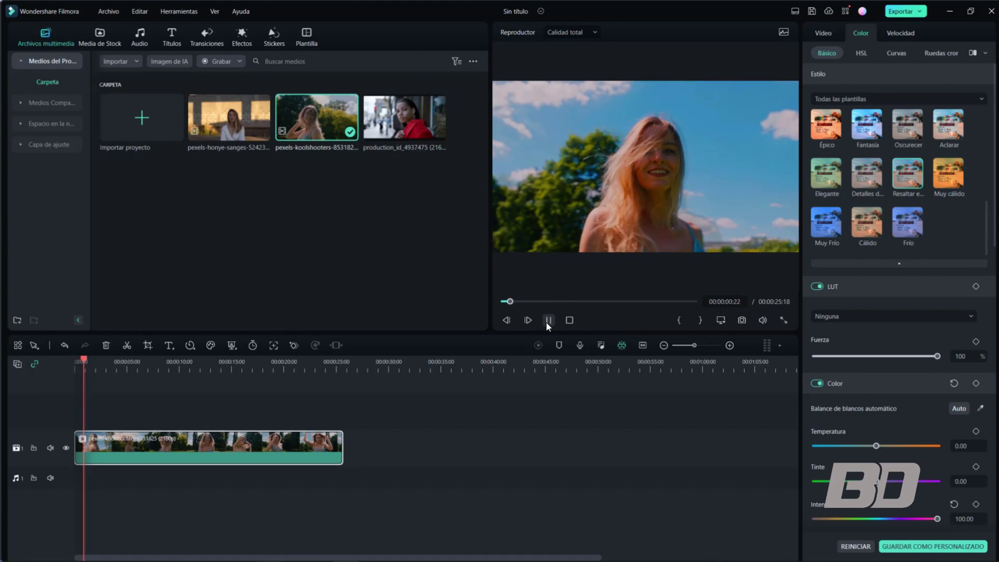
{"action": "left_click", "coordinate": [548, 321]}
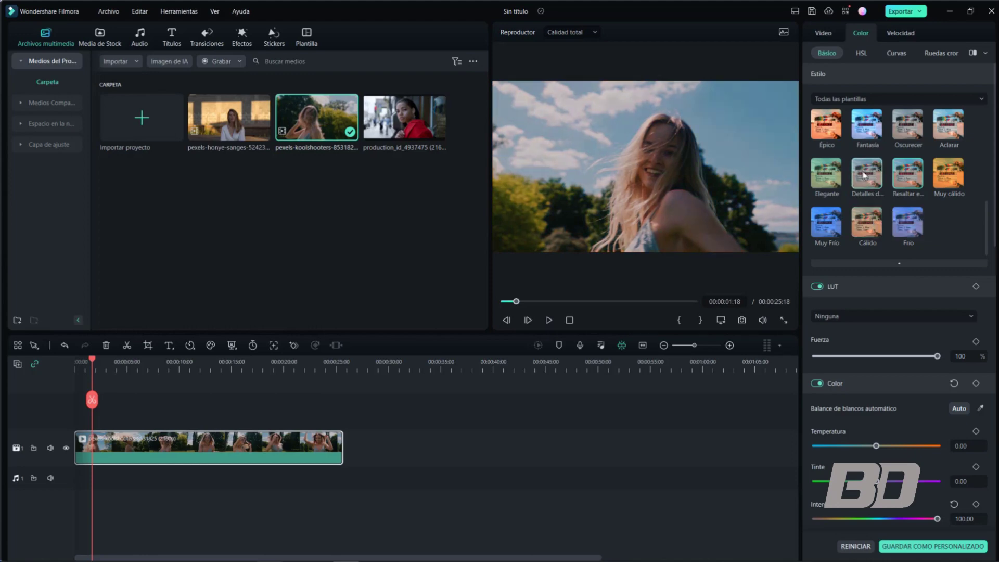
- Apply the Serie 007 LUT to the clip
{"action": "scroll", "coordinate": [863, 172], "scroll_direction": "up", "scroll_amount": 2}
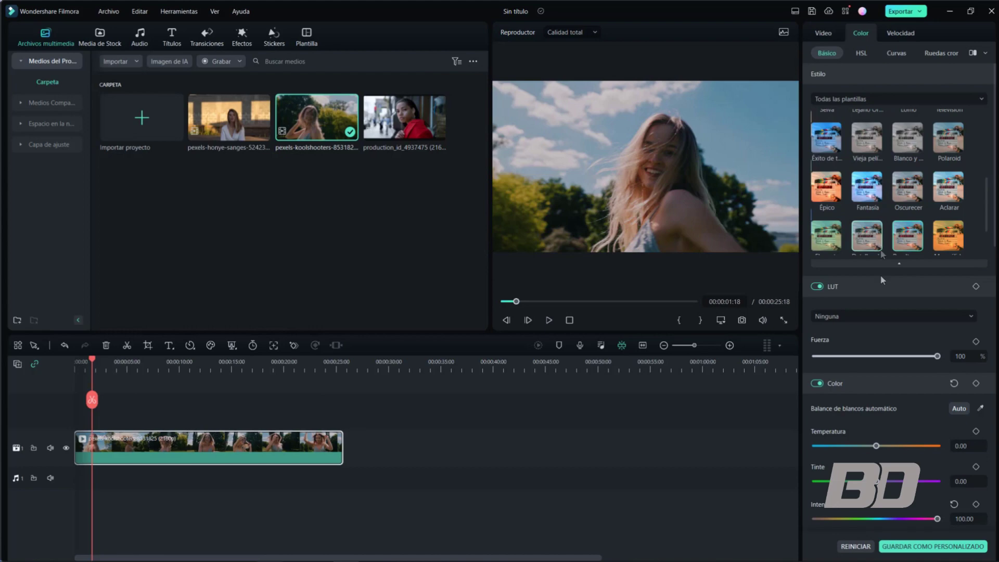
{"action": "left_click", "coordinate": [843, 285]}
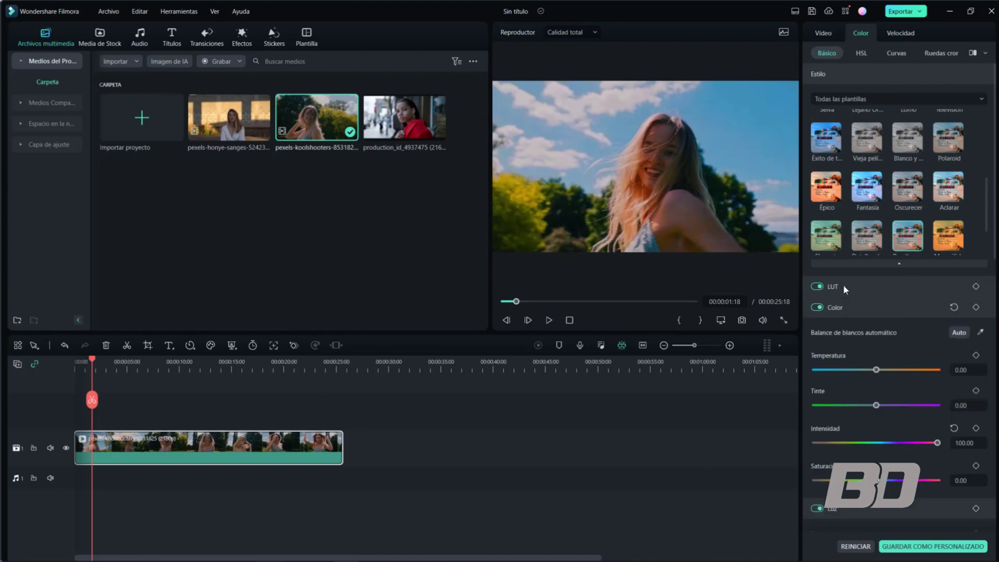
{"action": "left_click", "coordinate": [843, 285]}
{"action": "left_click", "coordinate": [850, 315]}
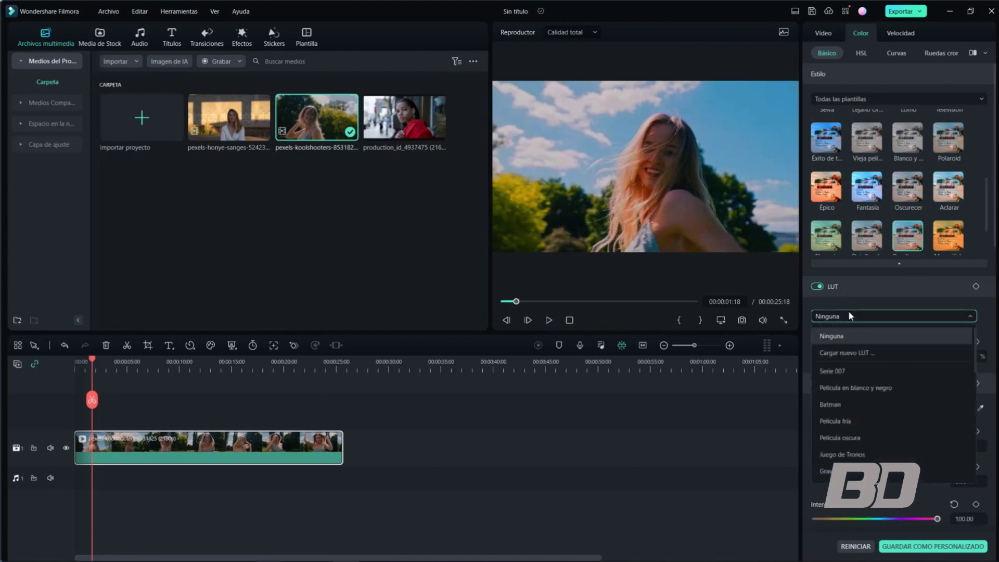
{"action": "scroll", "coordinate": [861, 398], "scroll_direction": "down", "scroll_amount": 5}
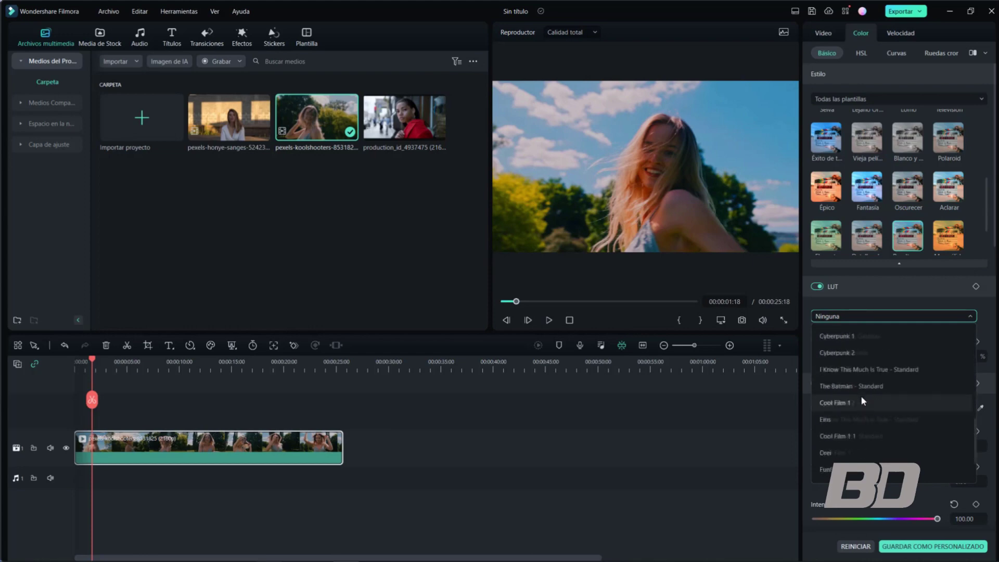
{"action": "scroll", "coordinate": [861, 416], "scroll_direction": "up", "scroll_amount": 5}
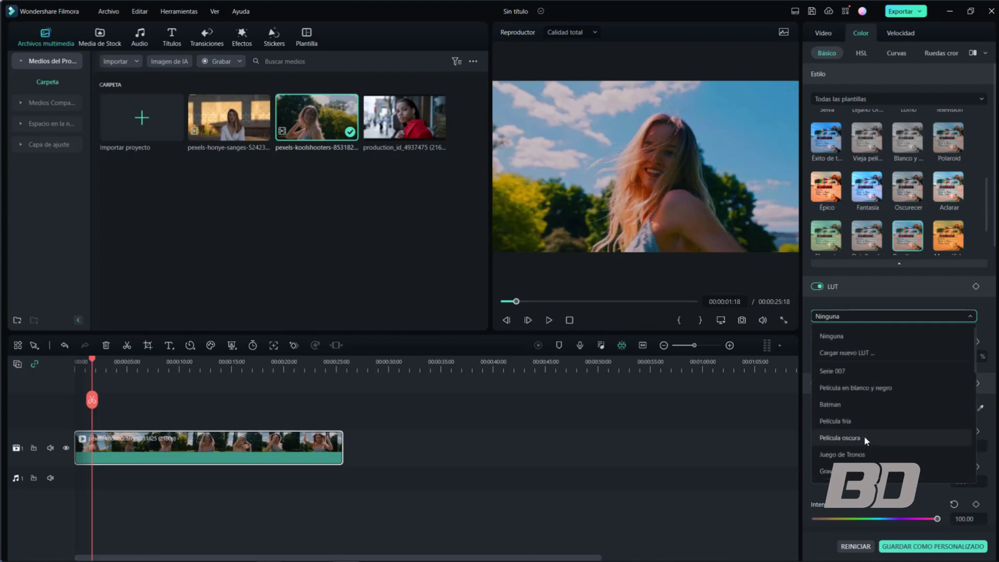
{"action": "left_click", "coordinate": [853, 373]}
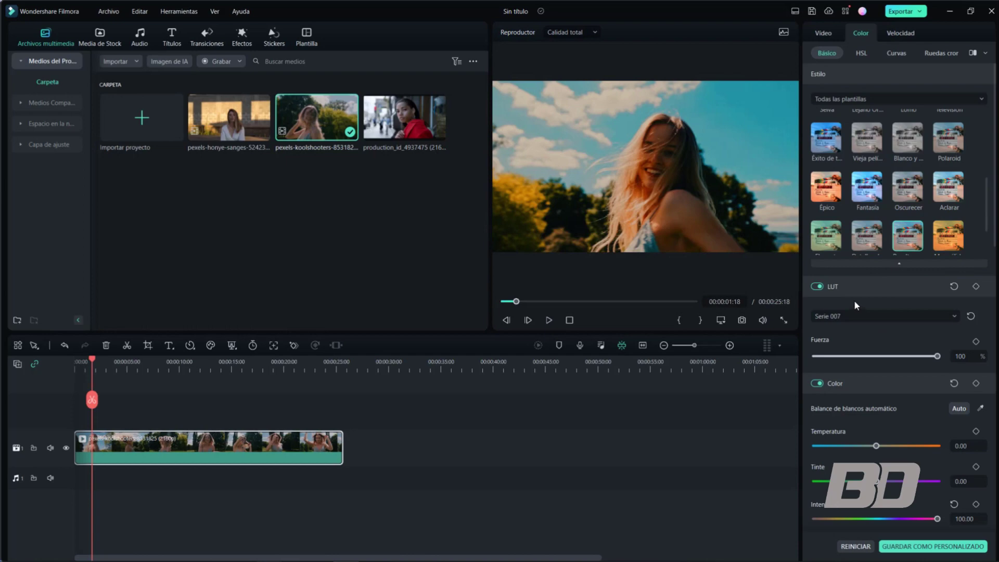
- Preview other colour style presets on the clip, including Polaroid, the old film look and Detalles
{"action": "scroll", "coordinate": [878, 196], "scroll_direction": "down", "scroll_amount": 2}
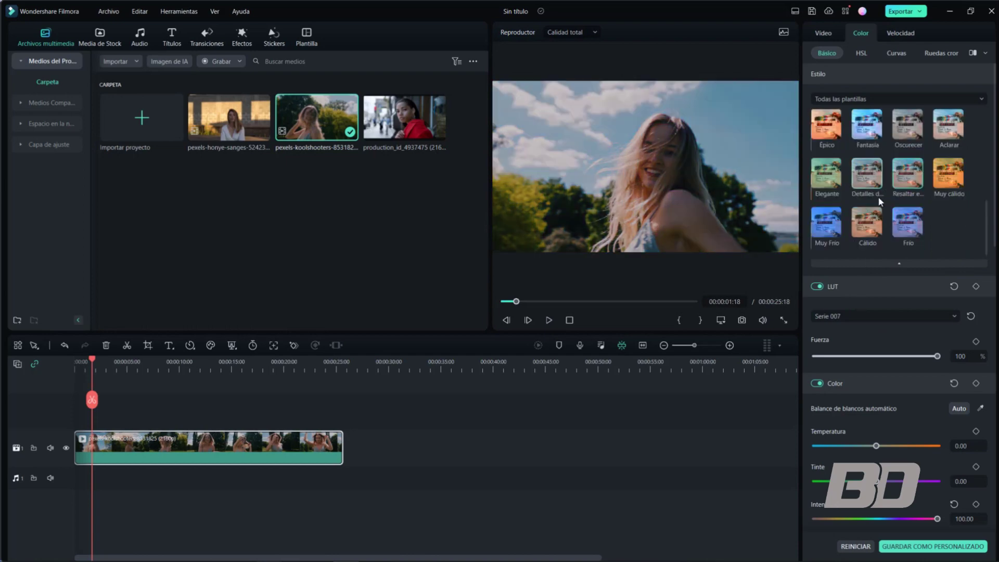
{"action": "scroll", "coordinate": [876, 187], "scroll_direction": "up", "scroll_amount": 2}
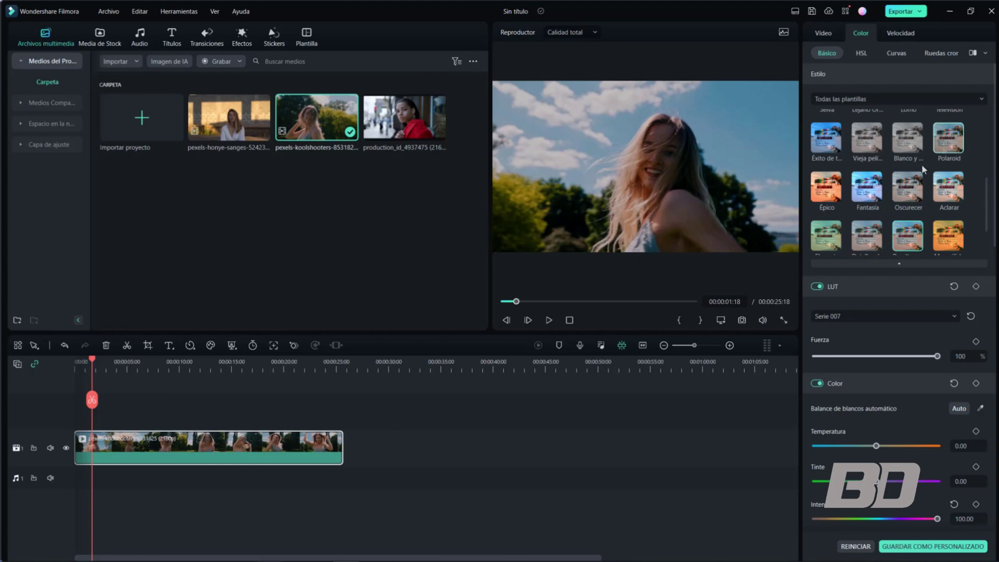
{"action": "left_click", "coordinate": [828, 137]}
{"action": "left_click", "coordinate": [867, 138]}
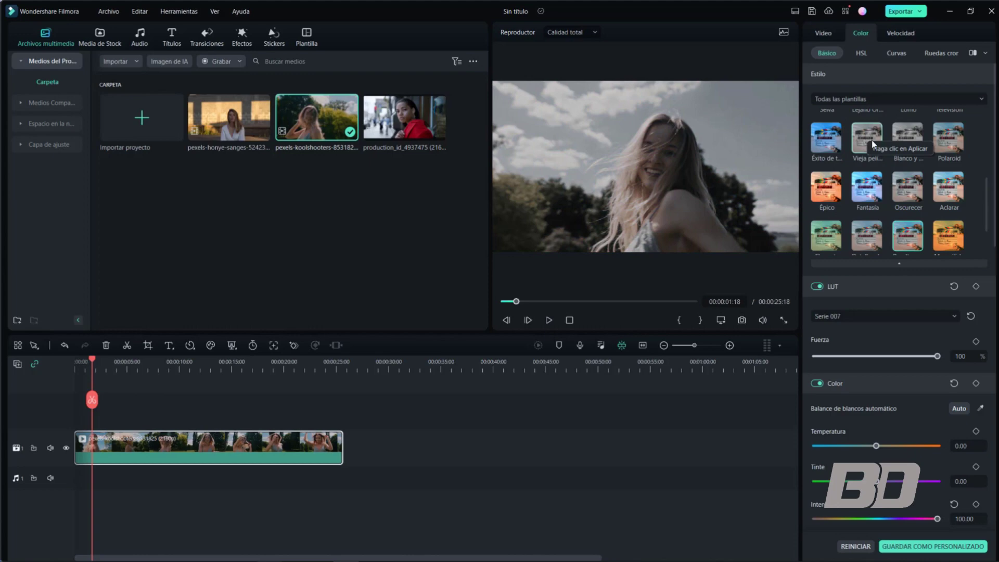
{"action": "left_click", "coordinate": [863, 247]}
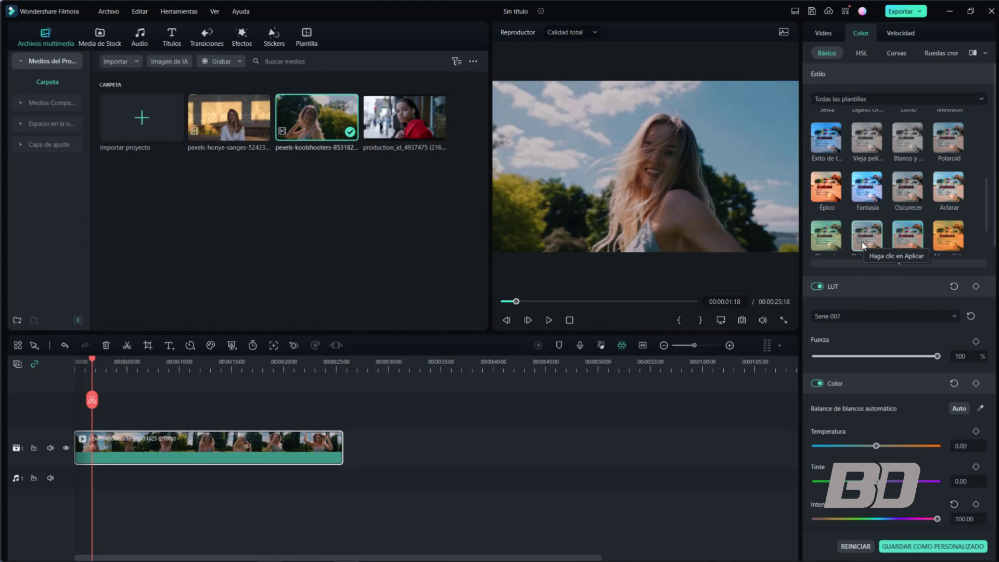